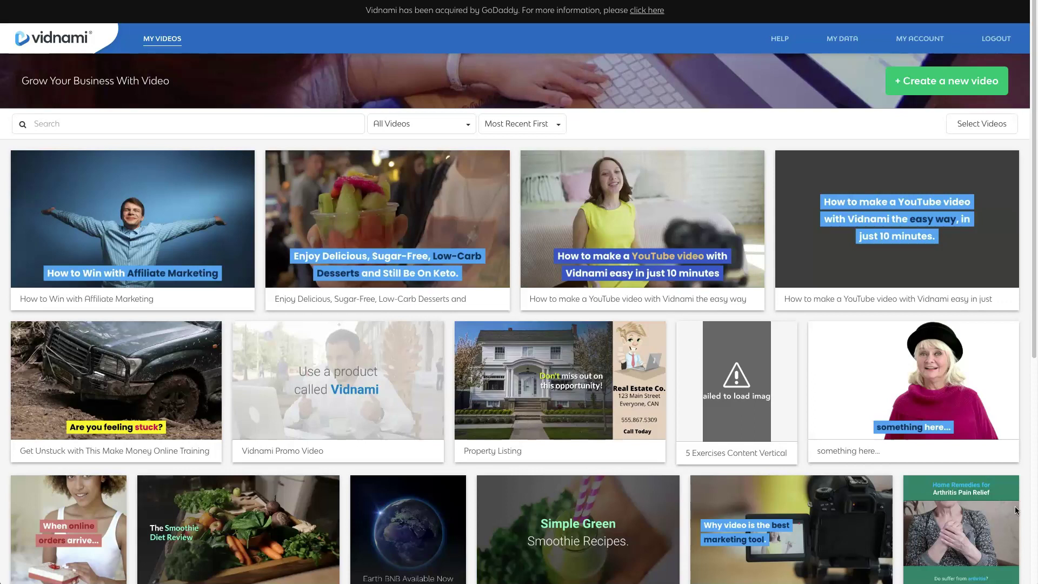
Start a new video and open the first Cool Blue Content Video template's details.
click(924, 84)
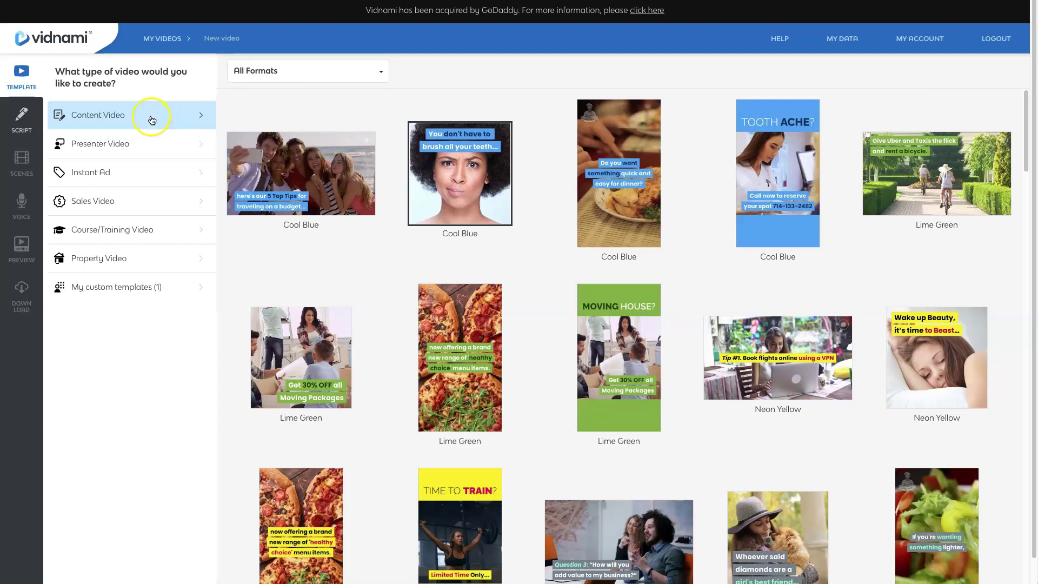
click(309, 181)
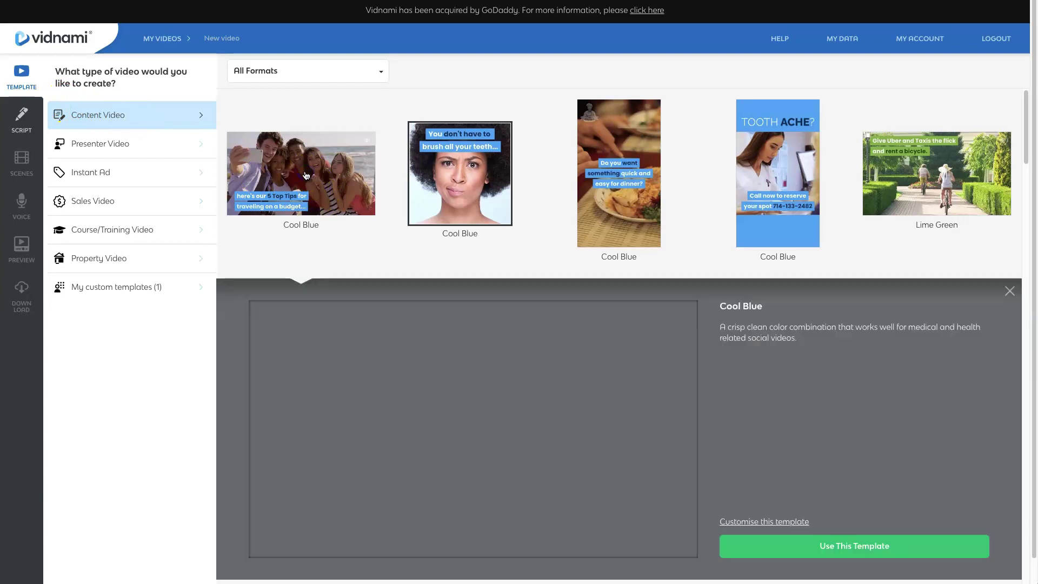
Apply the Cool Blue template and paste the full affiliate-marketing script from Google Docs into it.
click(859, 547)
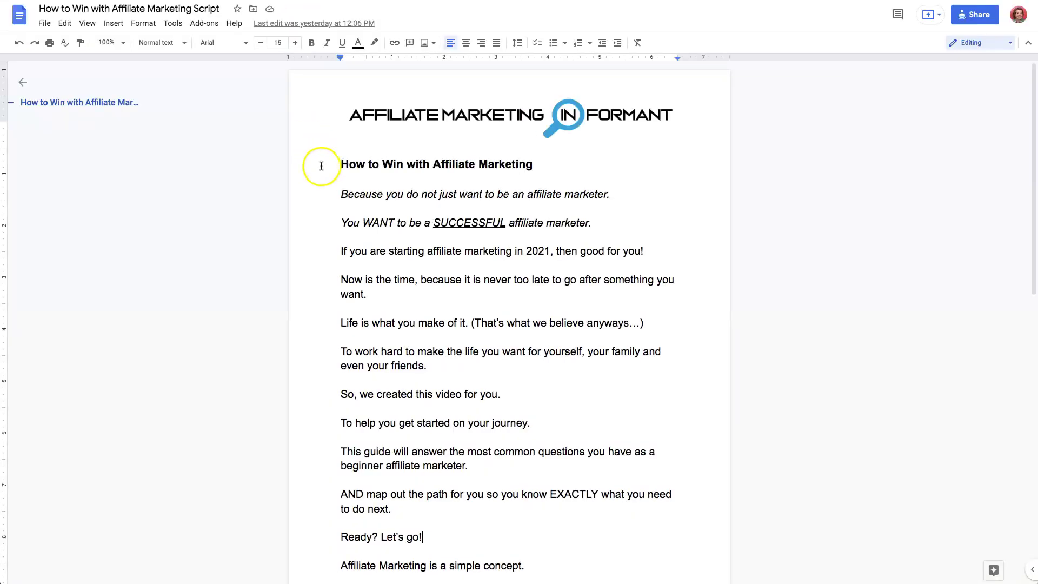
click(384, 201)
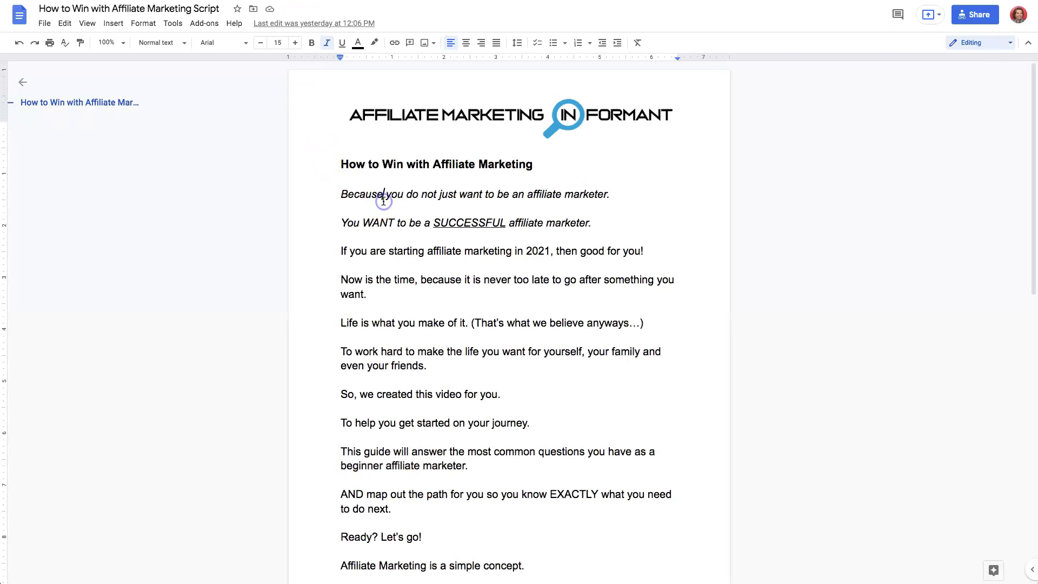
key(ctrl+a)
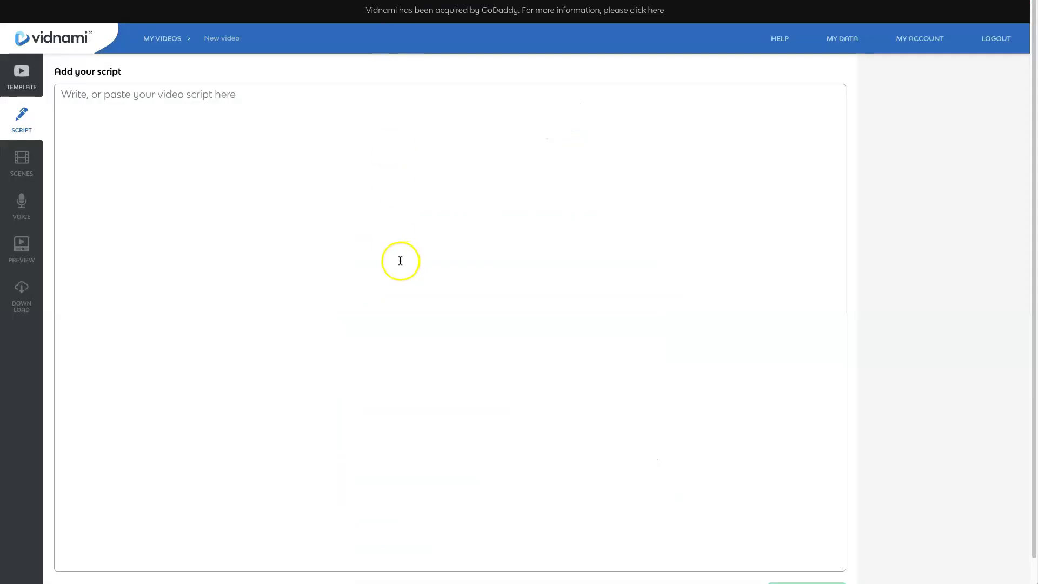
key(ctrl+v)
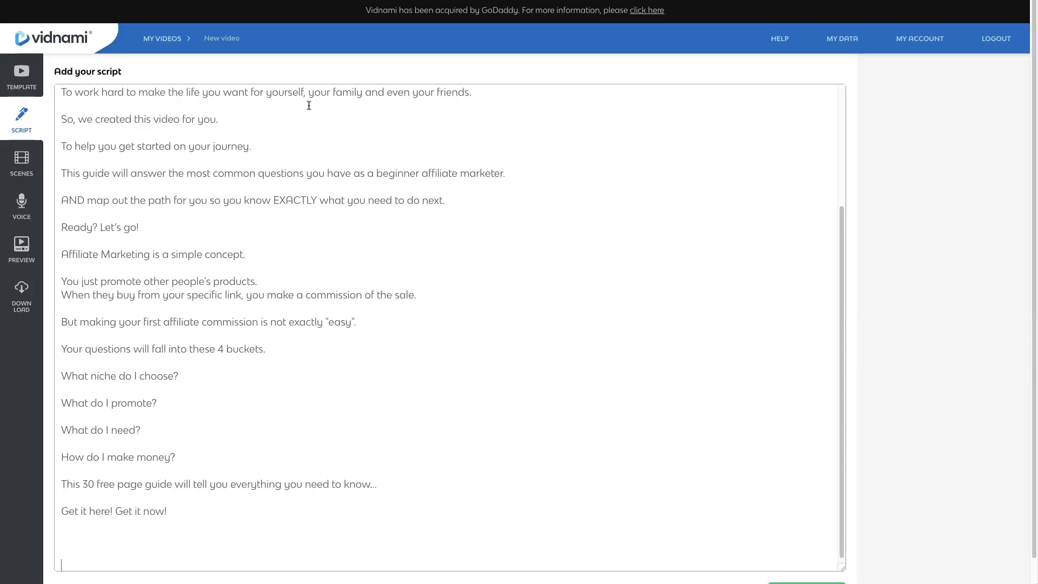
Generate the 32-scene storyboard and swap Scene 1's coins clip for the 'affiliate marketing' office laptop clip.
click(24, 165)
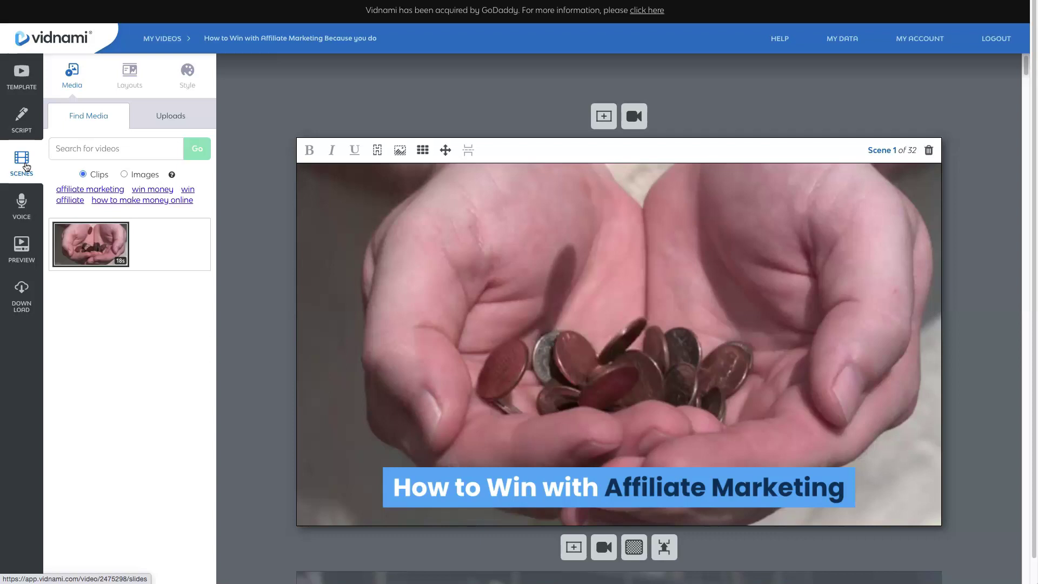
click(44, 167)
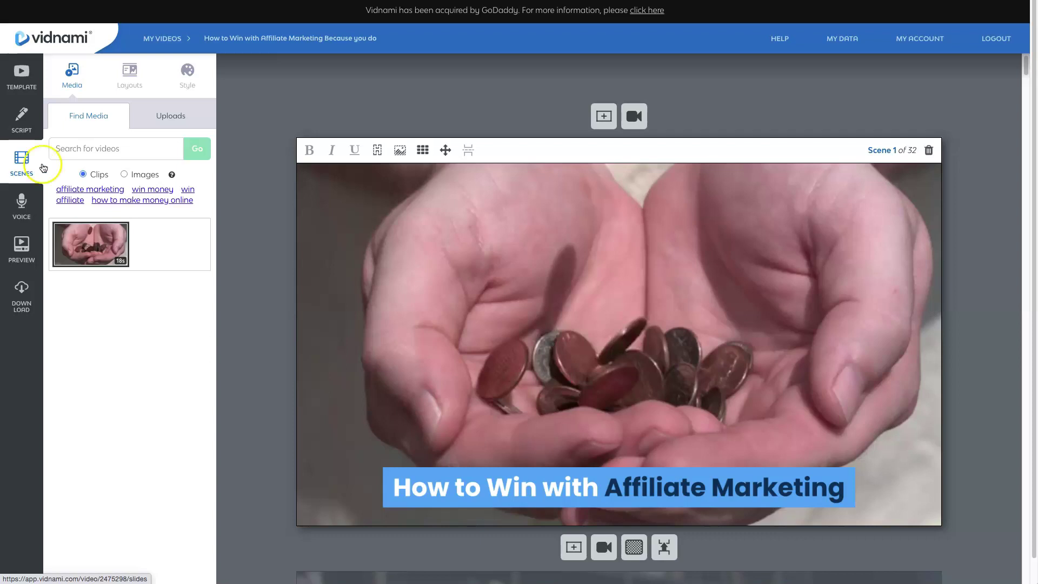
click(97, 190)
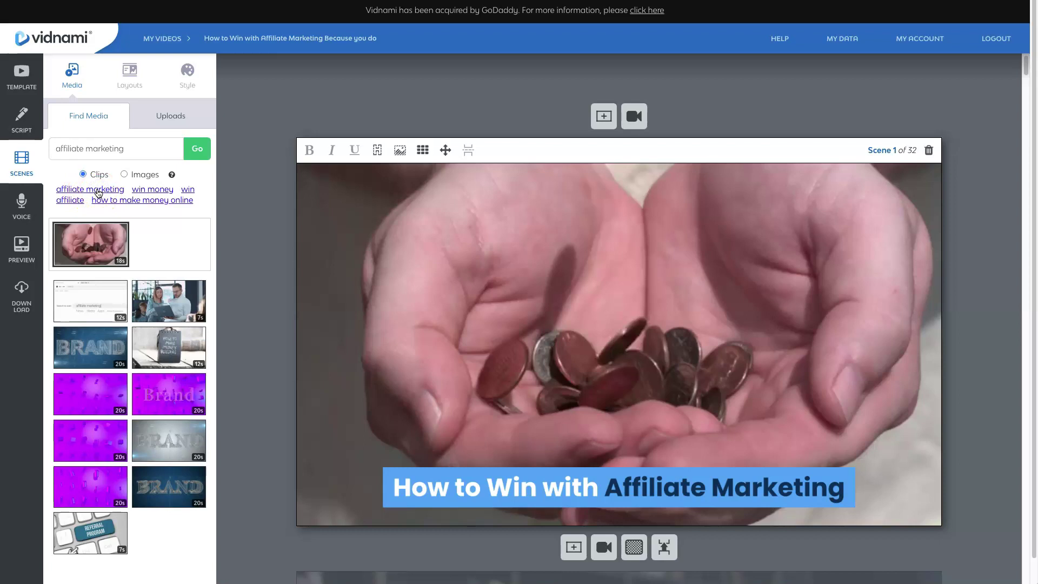
click(163, 301)
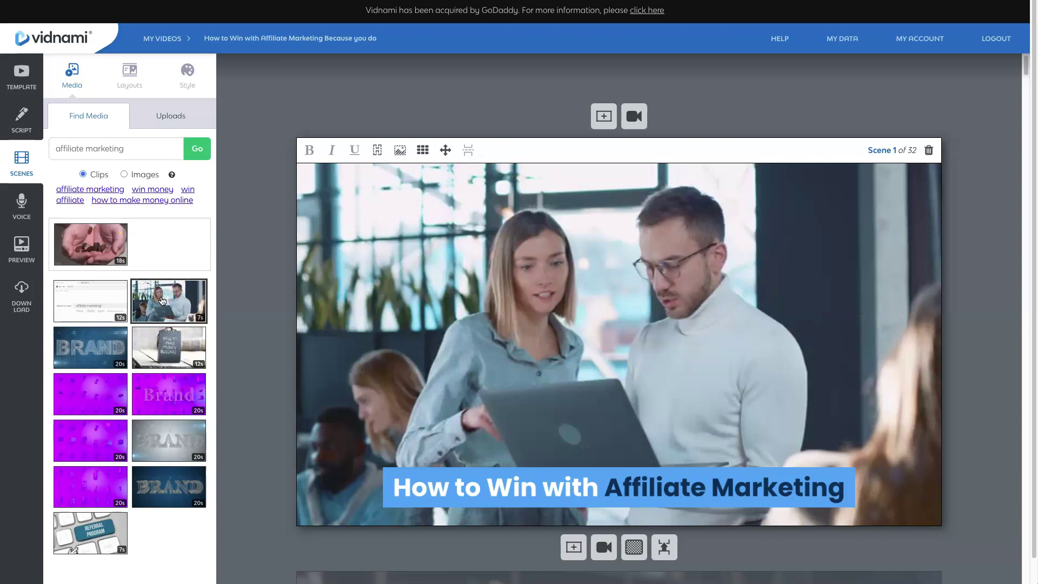
click(472, 282)
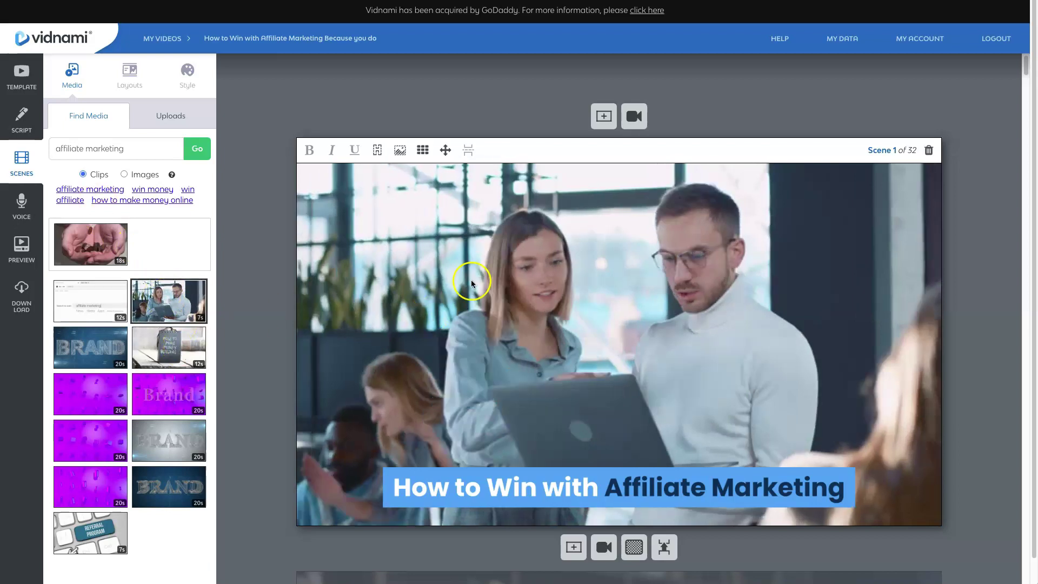
click(658, 363)
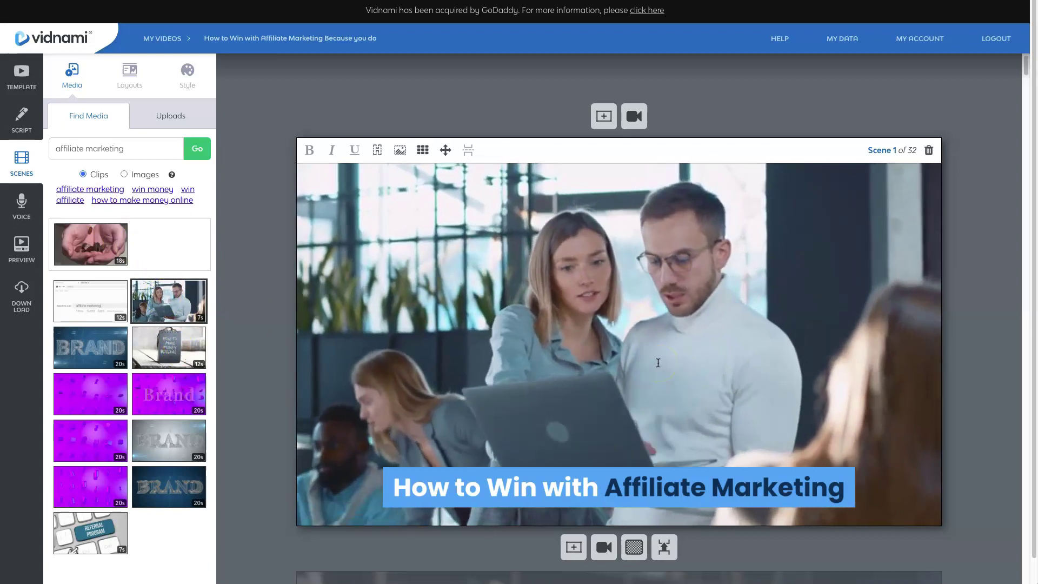
Edit Scene 2's caption, removing a stray letter and emphasising the word 'not'.
drag(1025, 67, 1024, 89)
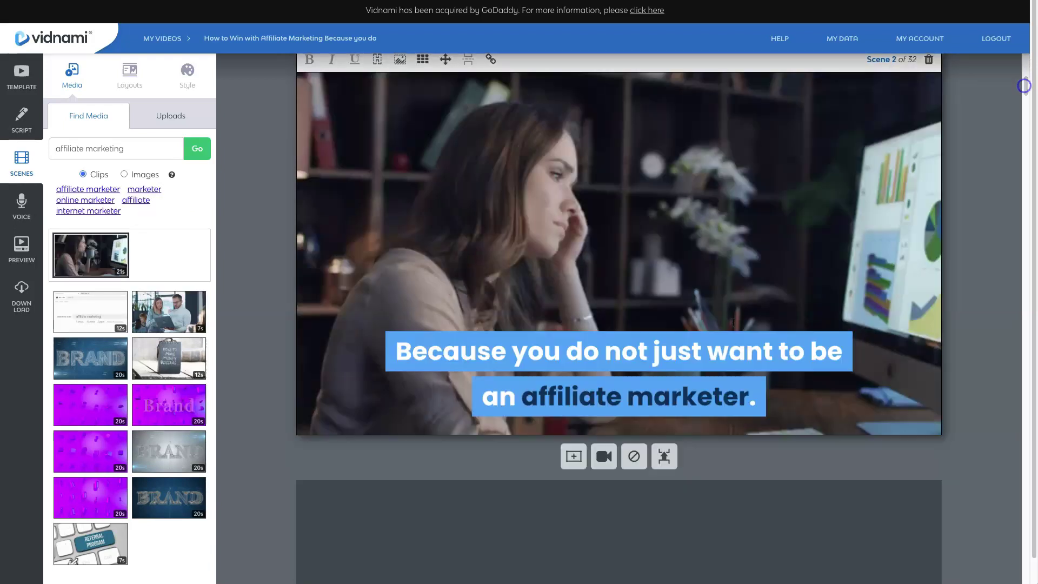
click(620, 355)
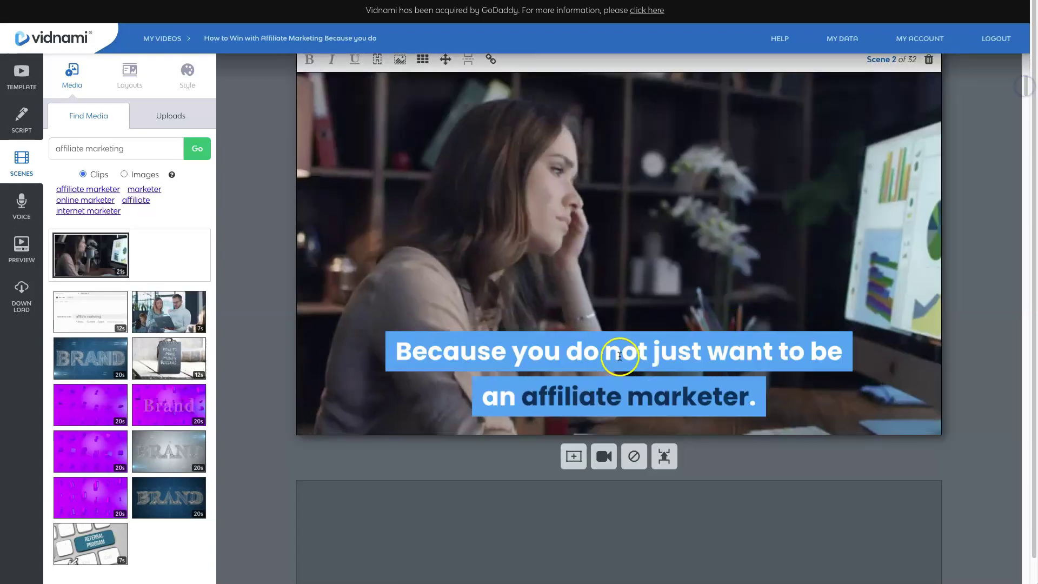
click(615, 352)
click(611, 352)
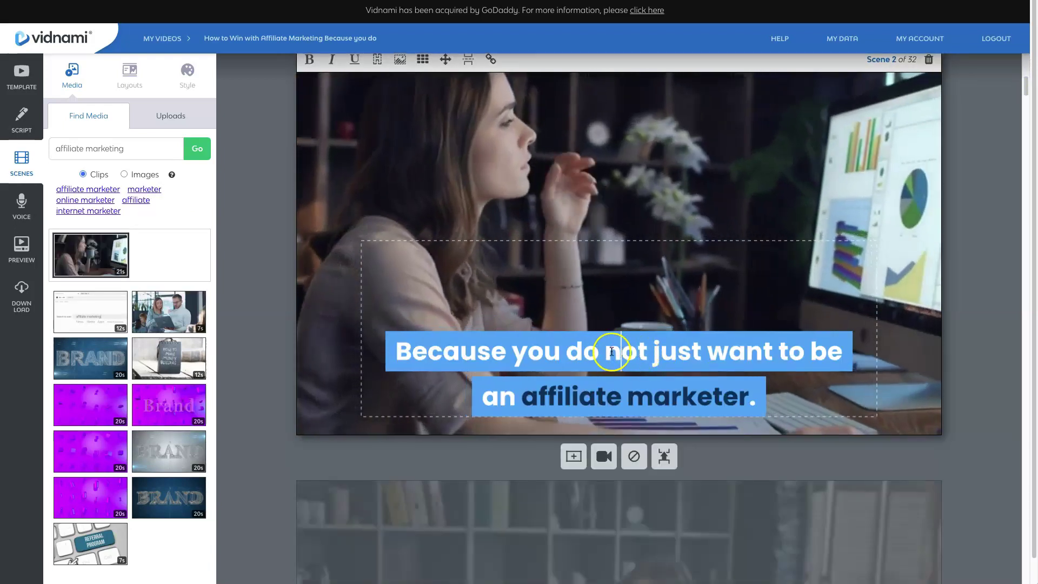
click(645, 350)
text(e)
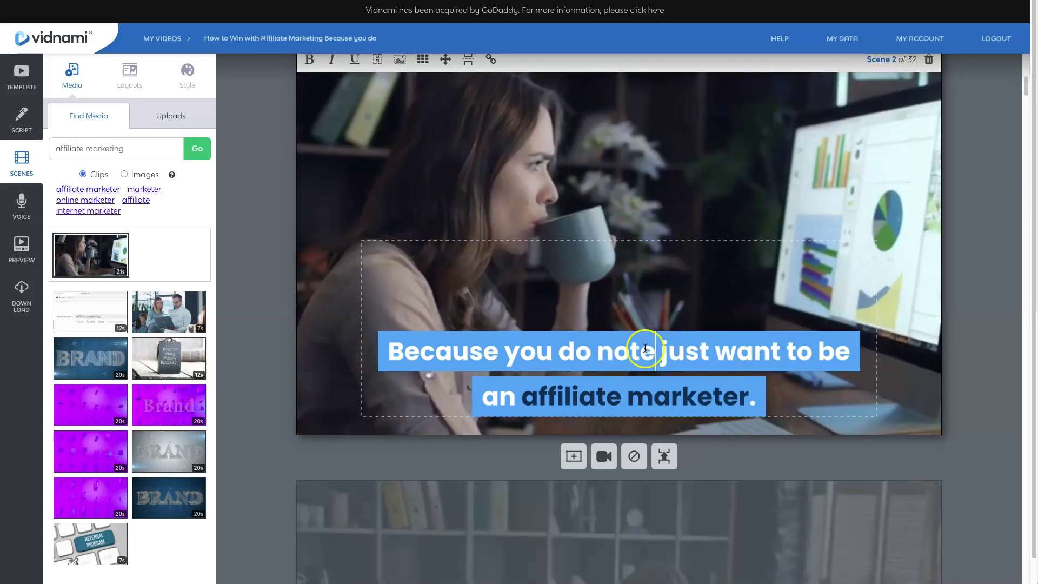
key(BackSpace)
double_click(616, 352)
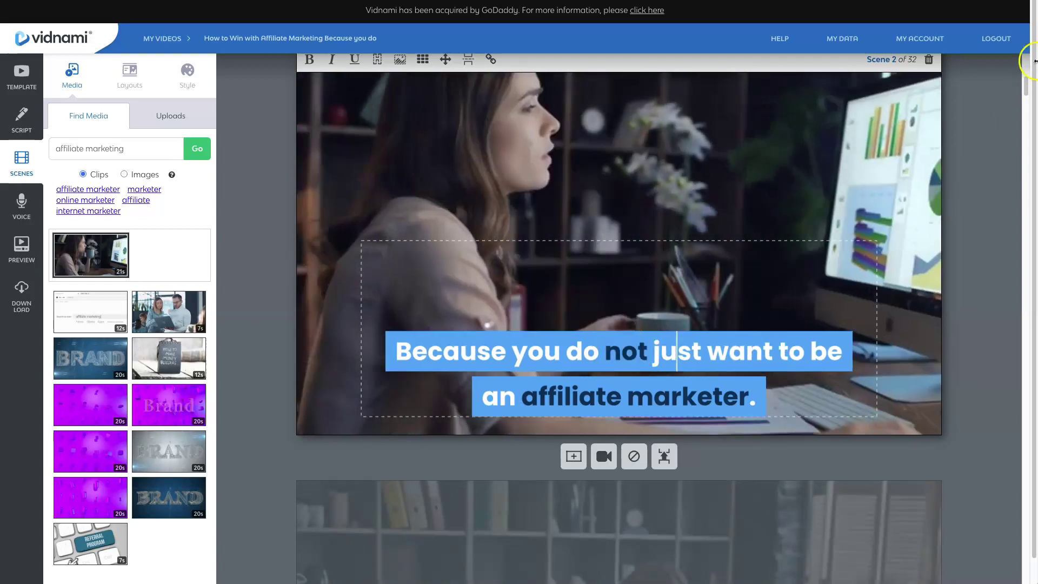
Move Scene 2's caption to the top-right position of the clip.
scroll(1021, 82, up, 1)
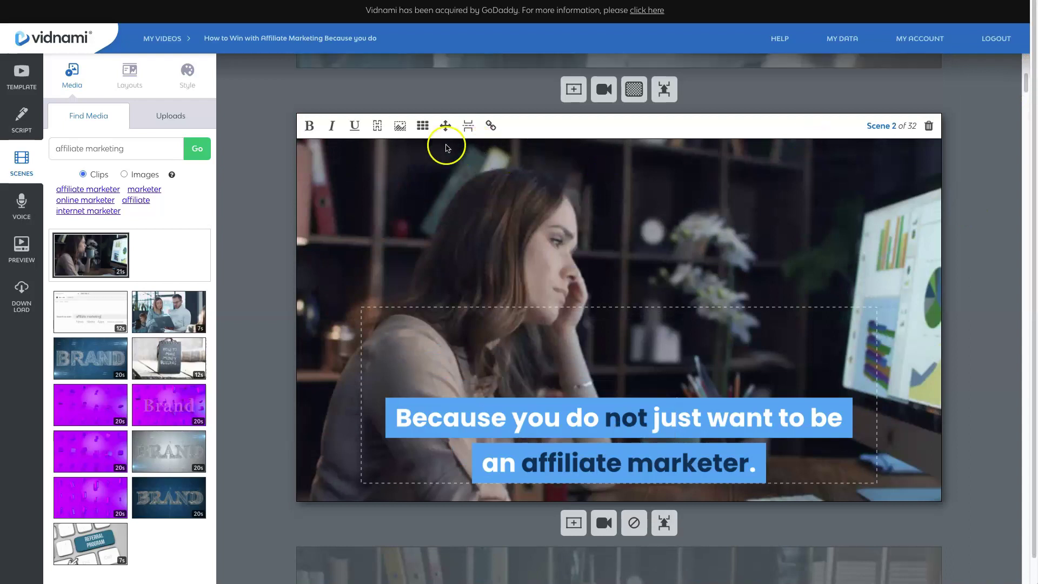
click(377, 126)
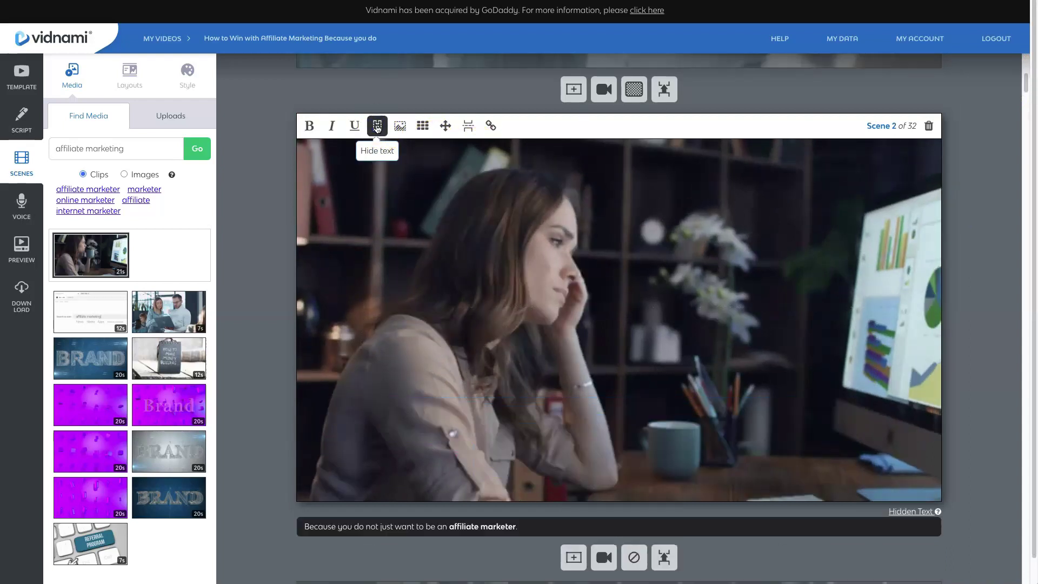
click(377, 126)
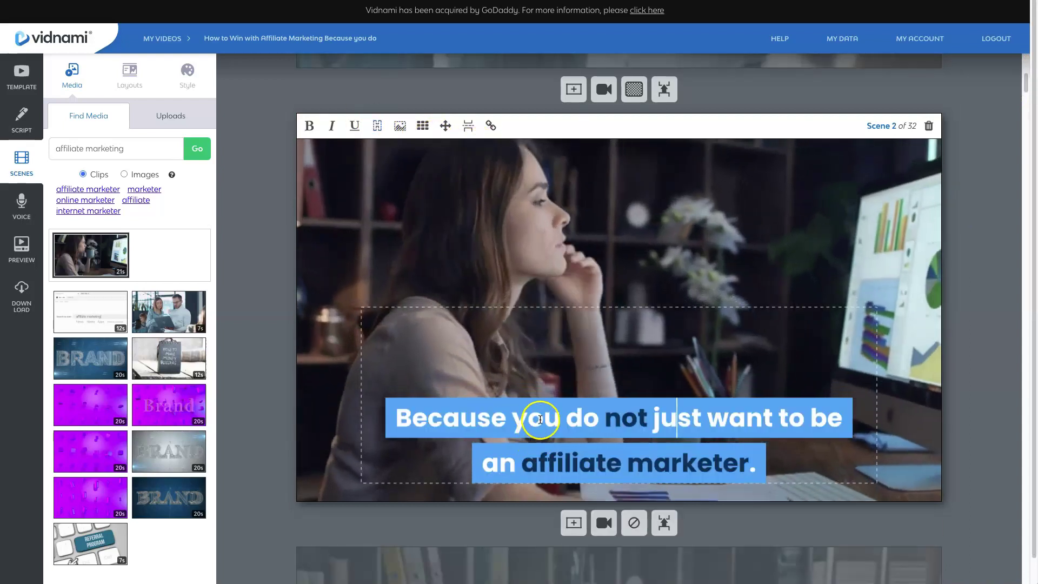
click(423, 126)
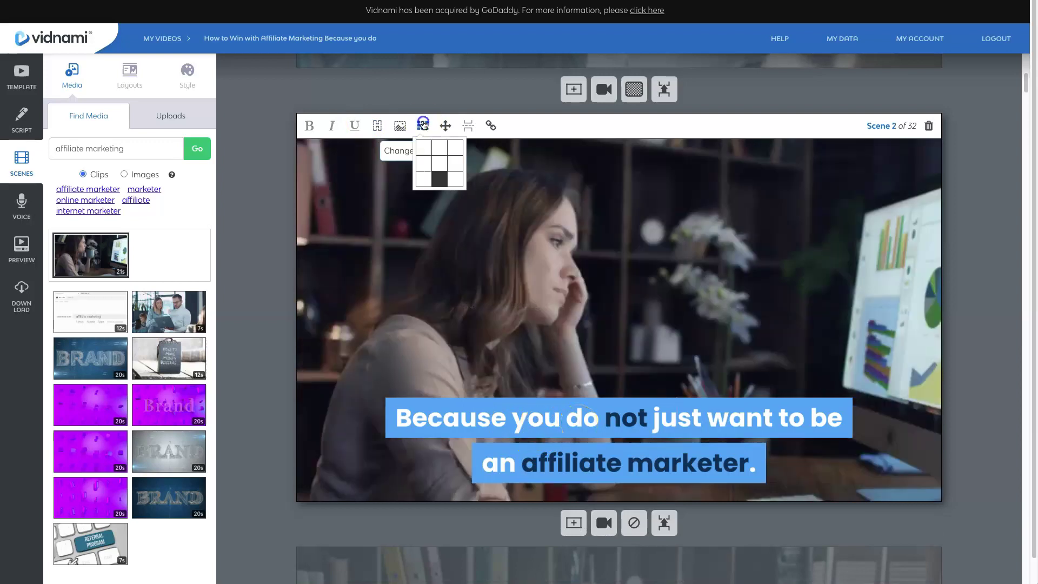
click(456, 148)
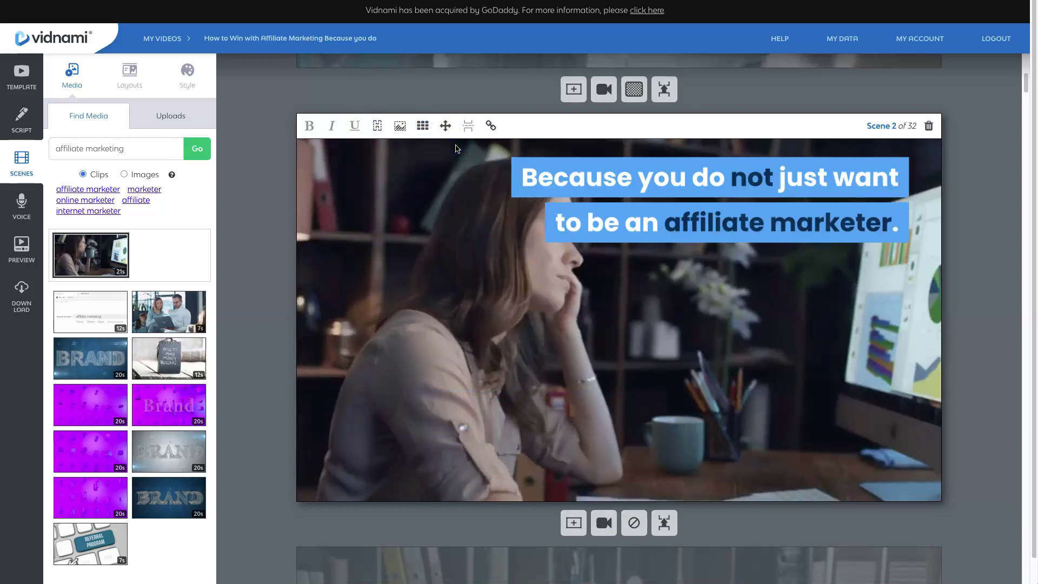
click(444, 126)
click(489, 126)
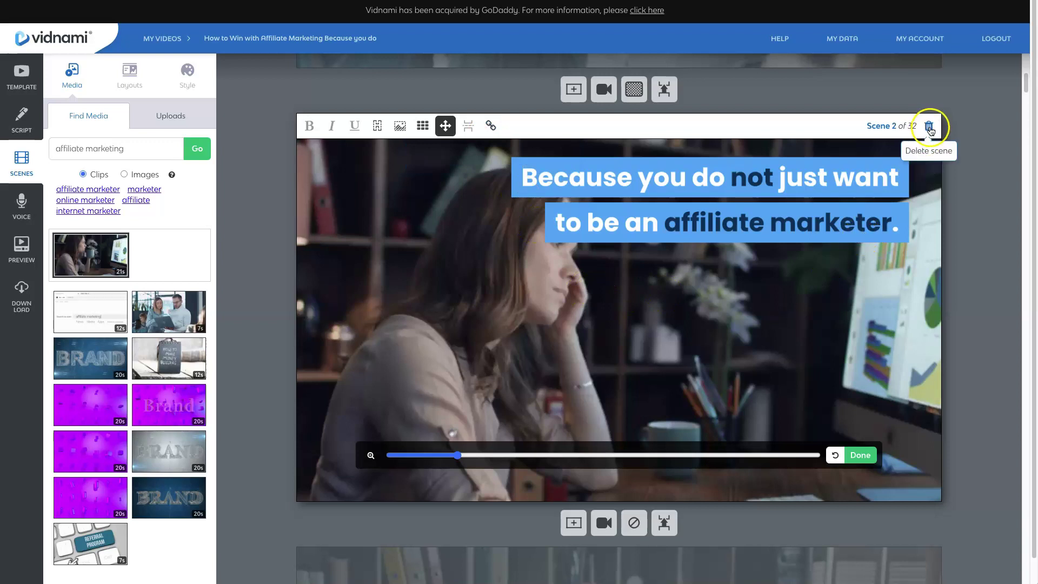
click(20, 205)
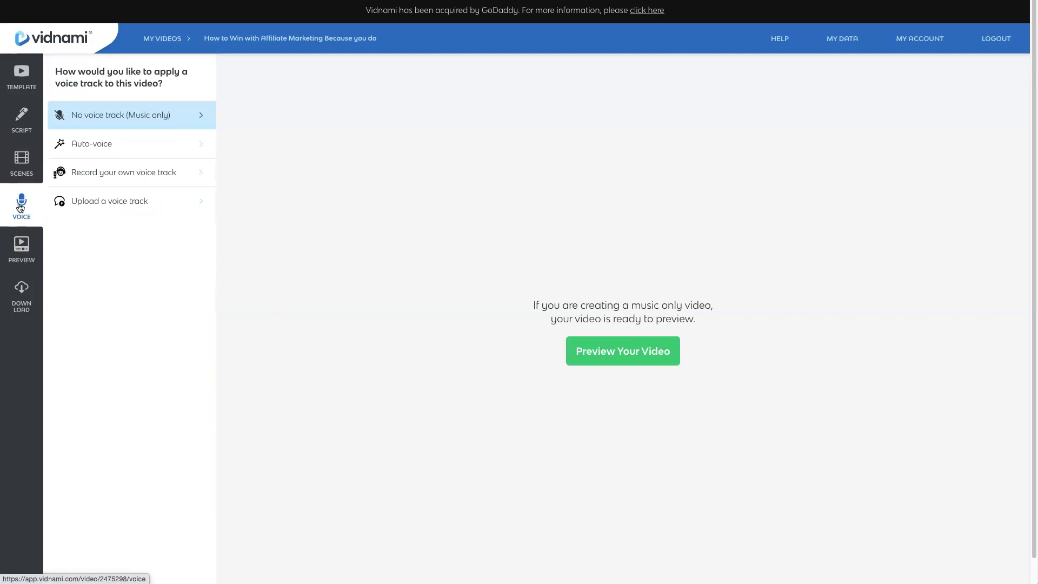
Choose the Auto-voice track with the Kate voice and generate the 1:17 preview.
click(94, 147)
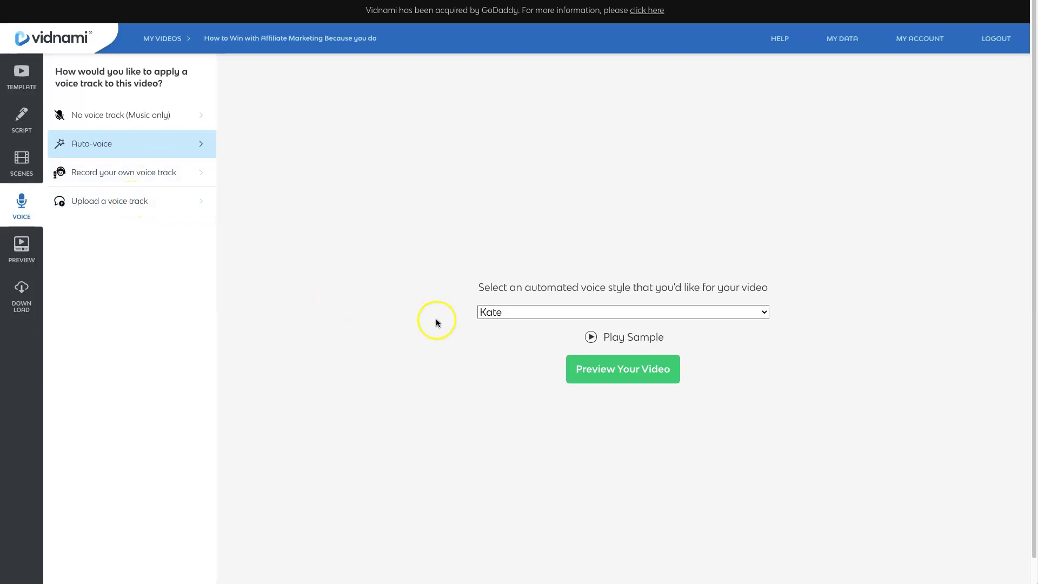
click(24, 244)
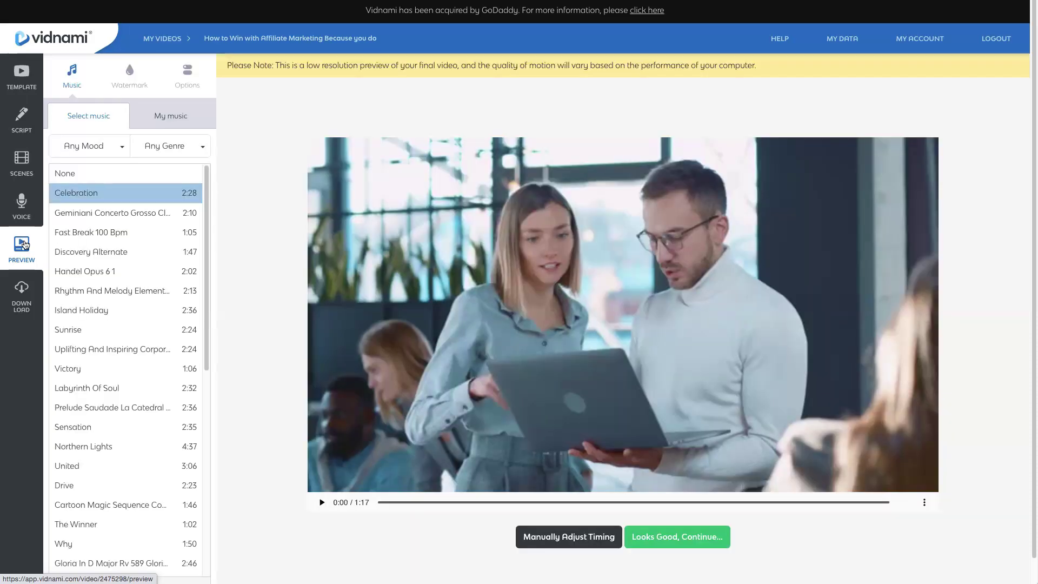
Pick Fast Break 100 Bpm as background music and raise its volume to 10%.
click(31, 246)
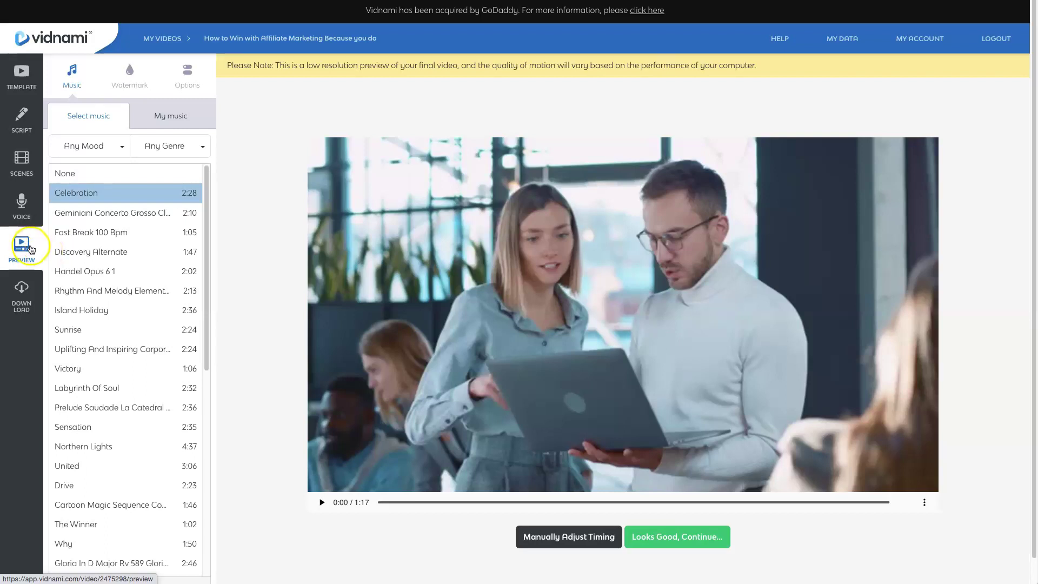
click(87, 227)
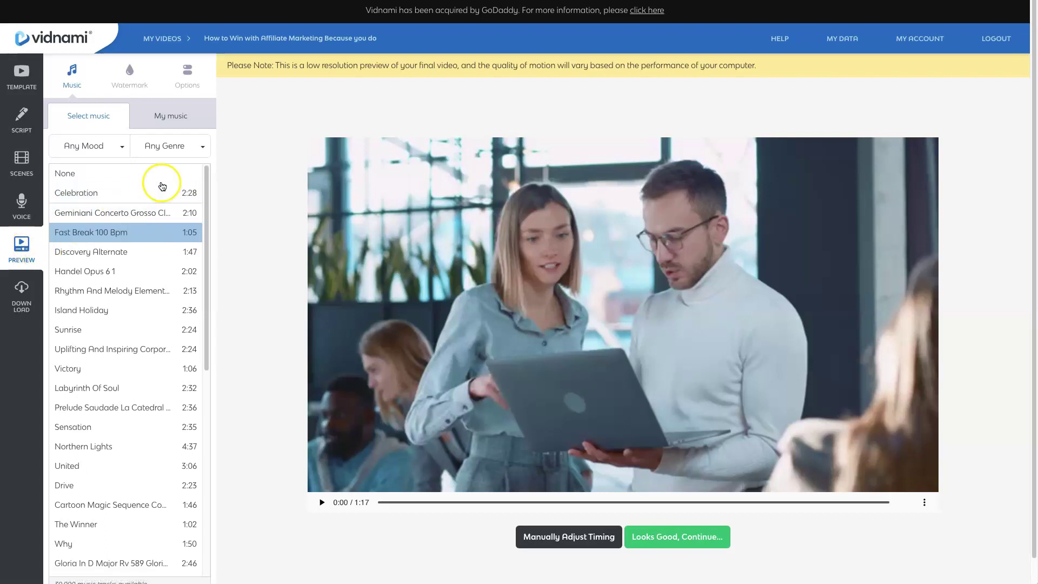
click(166, 123)
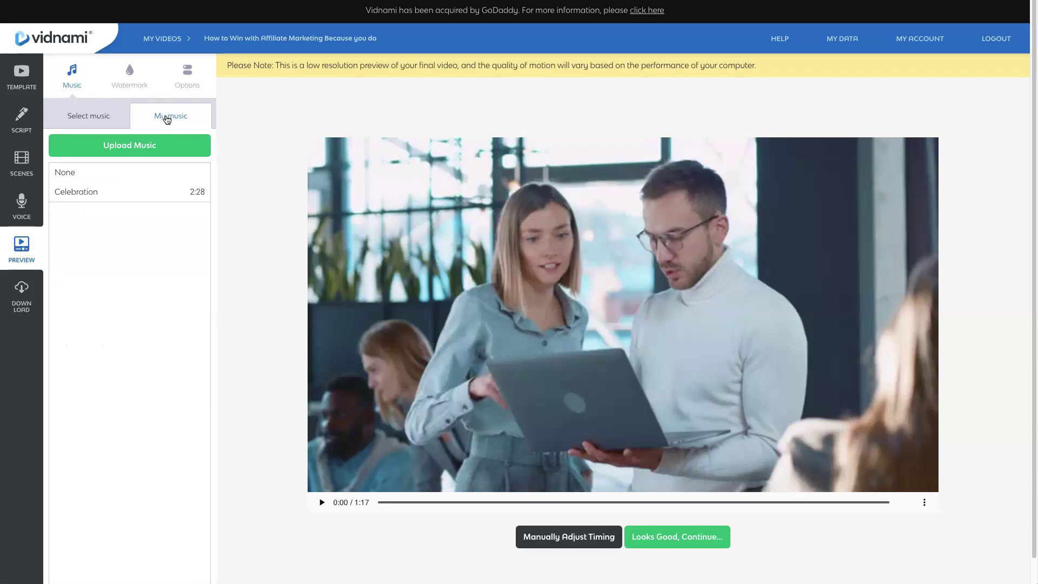
click(185, 76)
click(163, 129)
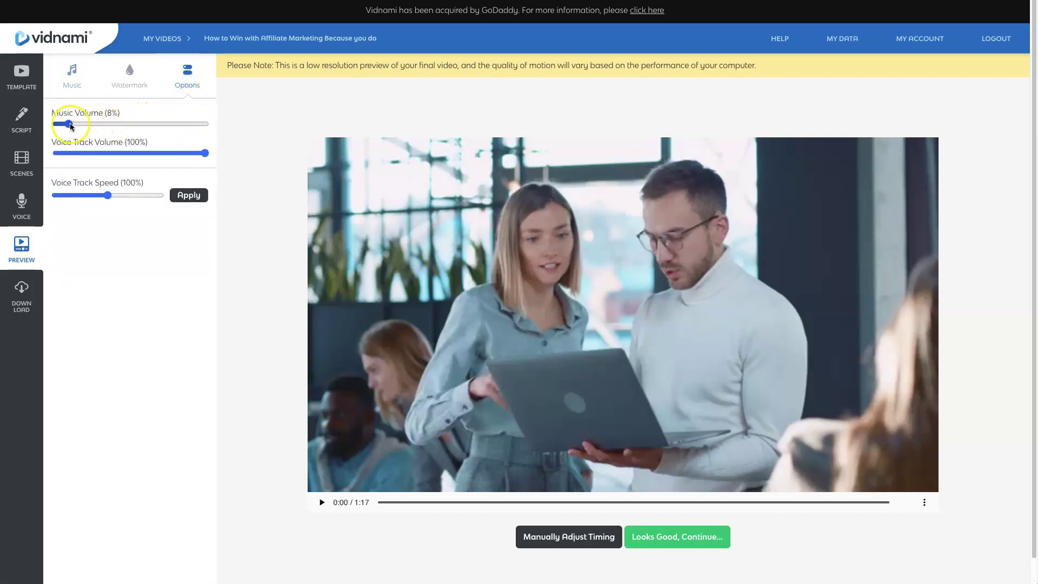
drag(71, 124, 72, 124)
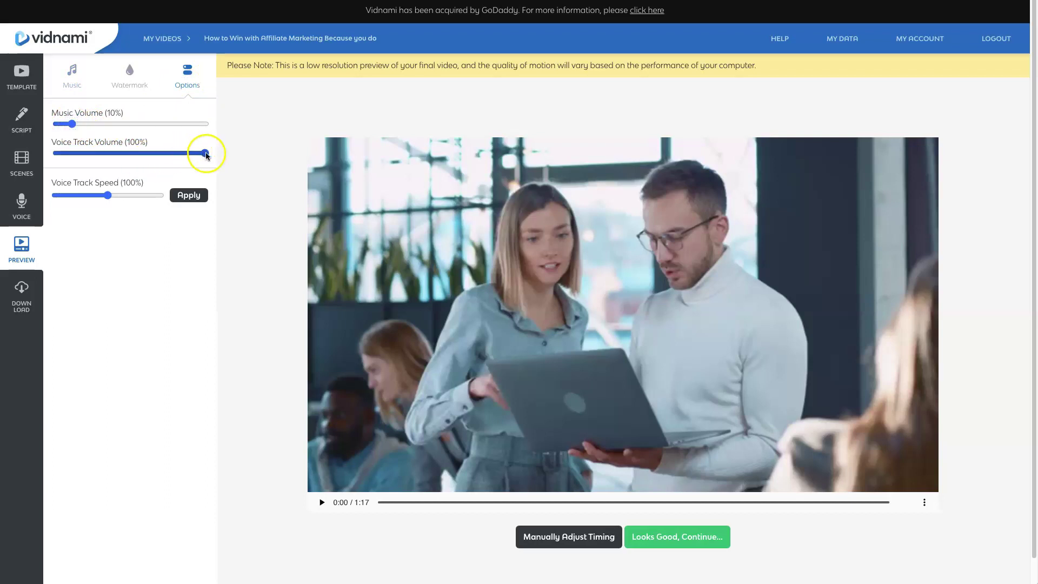
Set the voice track speed to 104%, apply it, and play the 1:14 preview.
click(109, 195)
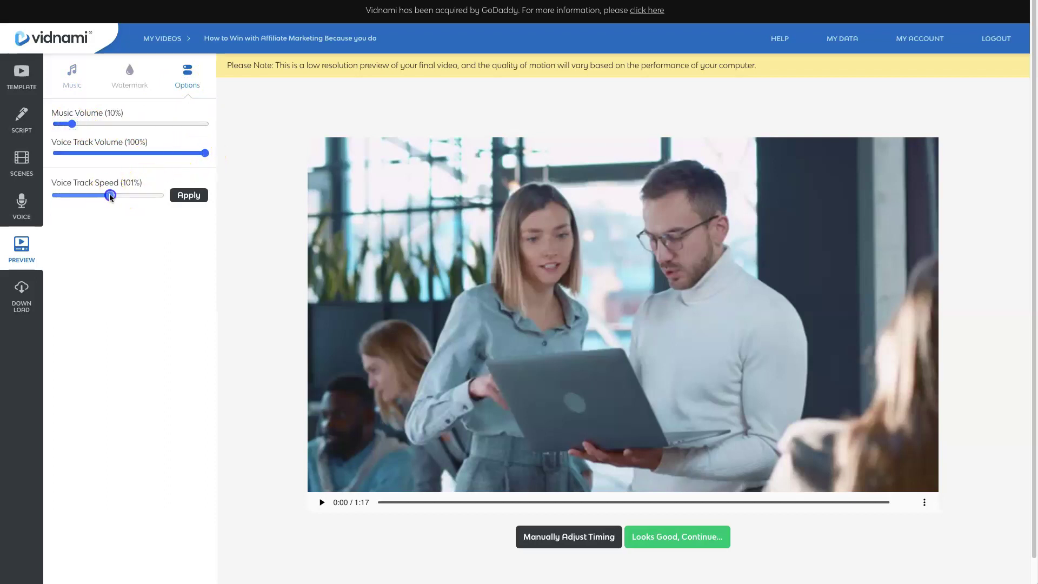
drag(110, 197, 115, 198)
click(183, 195)
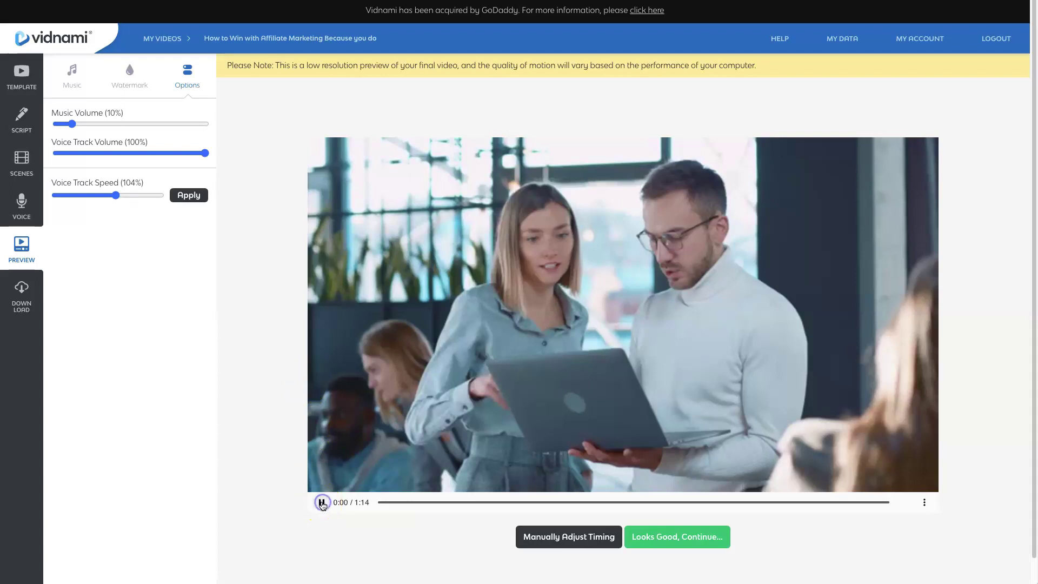
click(322, 502)
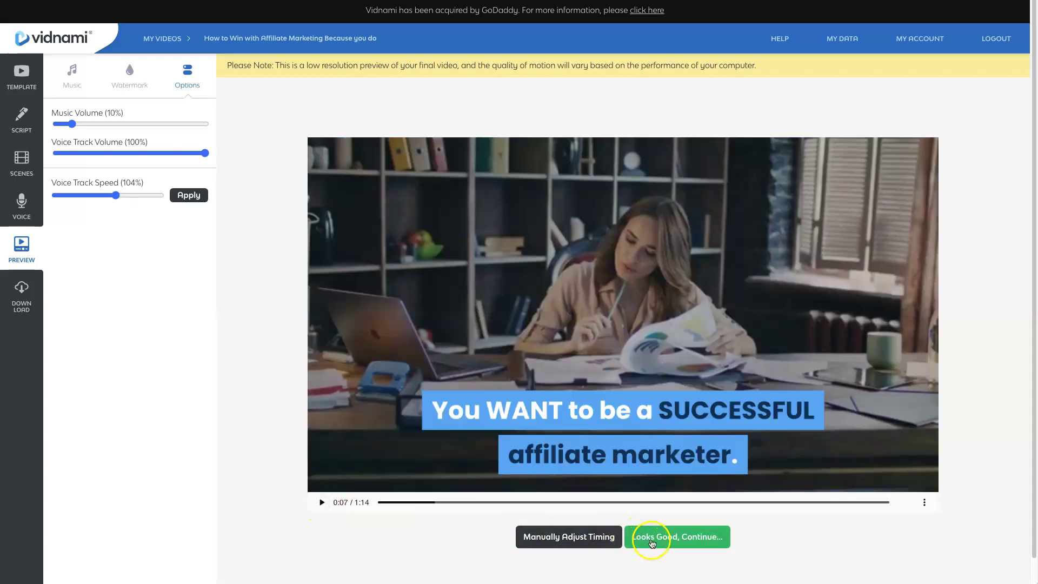
Approve the preview, render the video at Full HD 1080p, and download it.
click(650, 537)
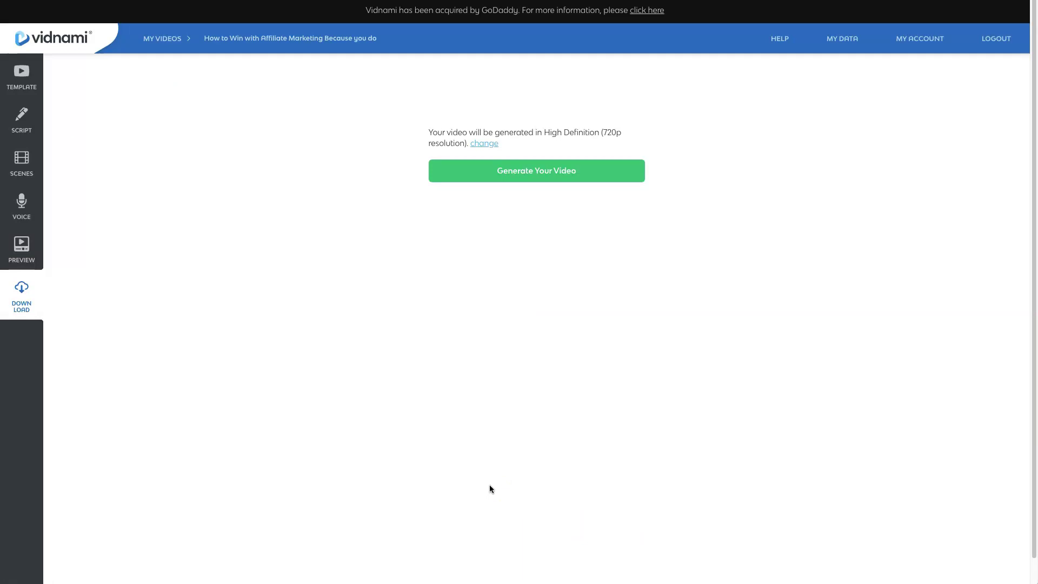
click(484, 144)
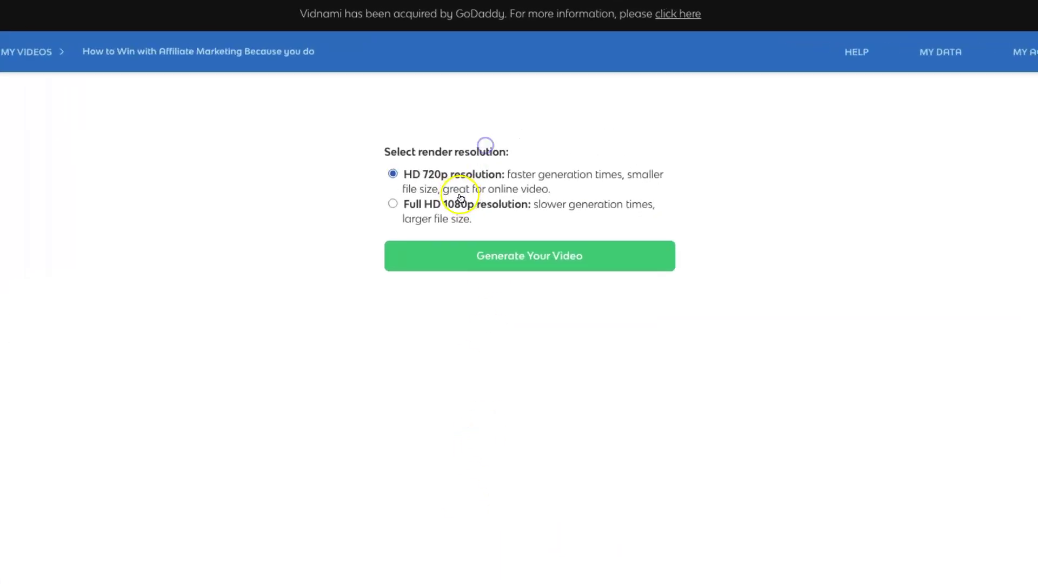
click(282, 345)
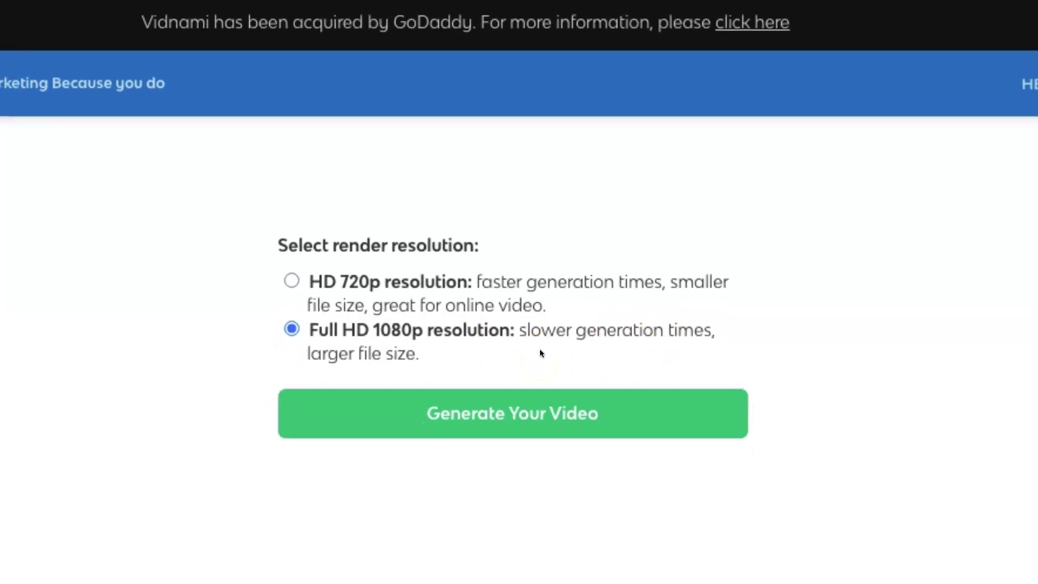
click(557, 435)
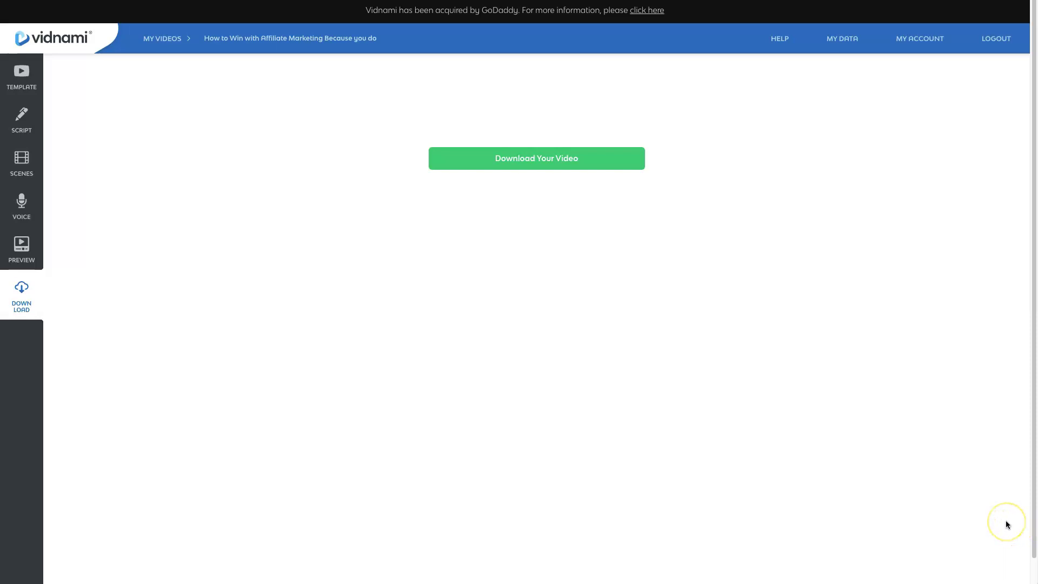
click(528, 159)
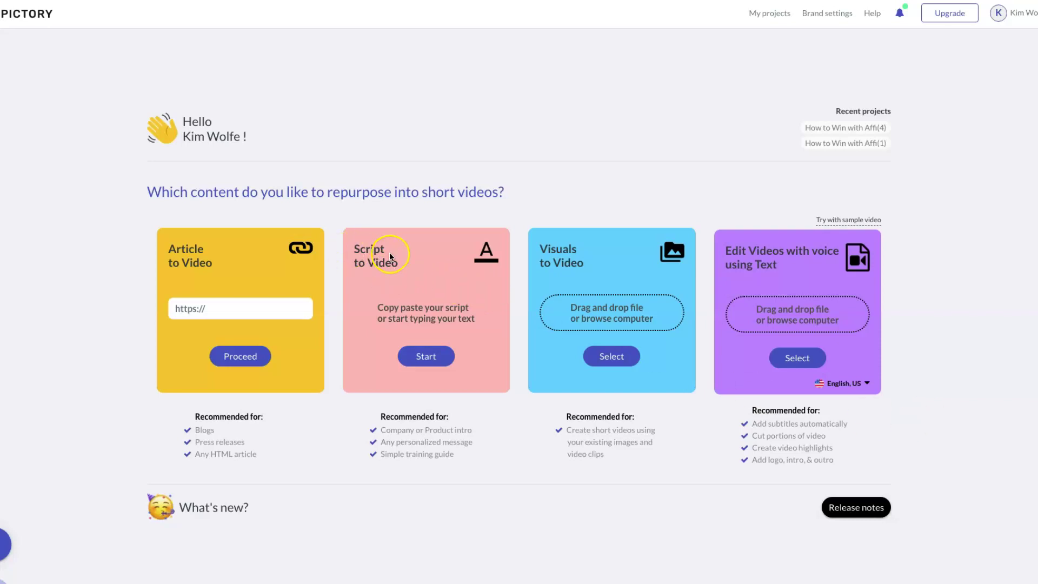
Start a Script to Video project with the affiliate-marketing script in 16:9 Landscape format.
click(426, 356)
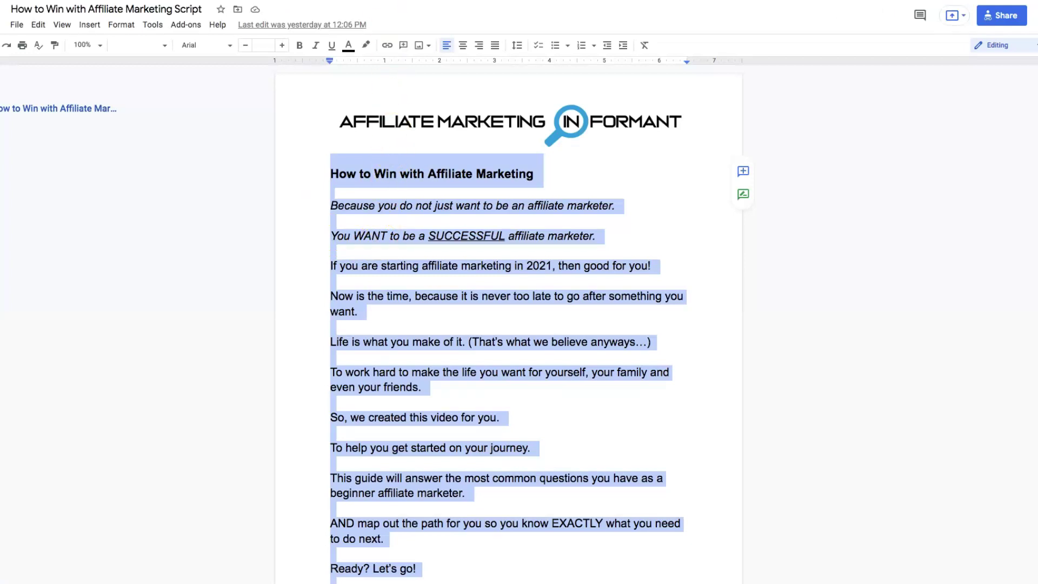
key(super+c)
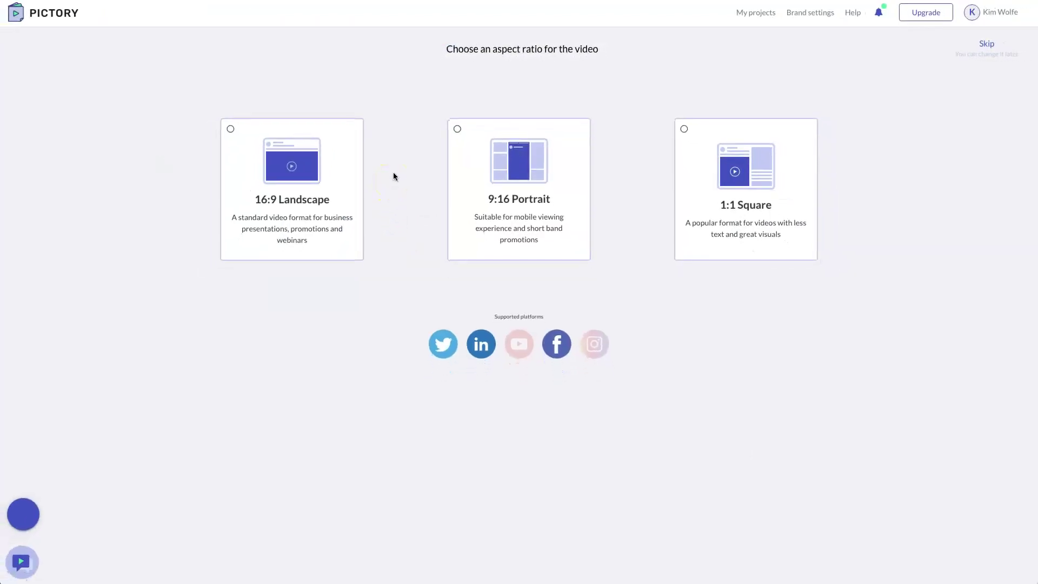
click(292, 167)
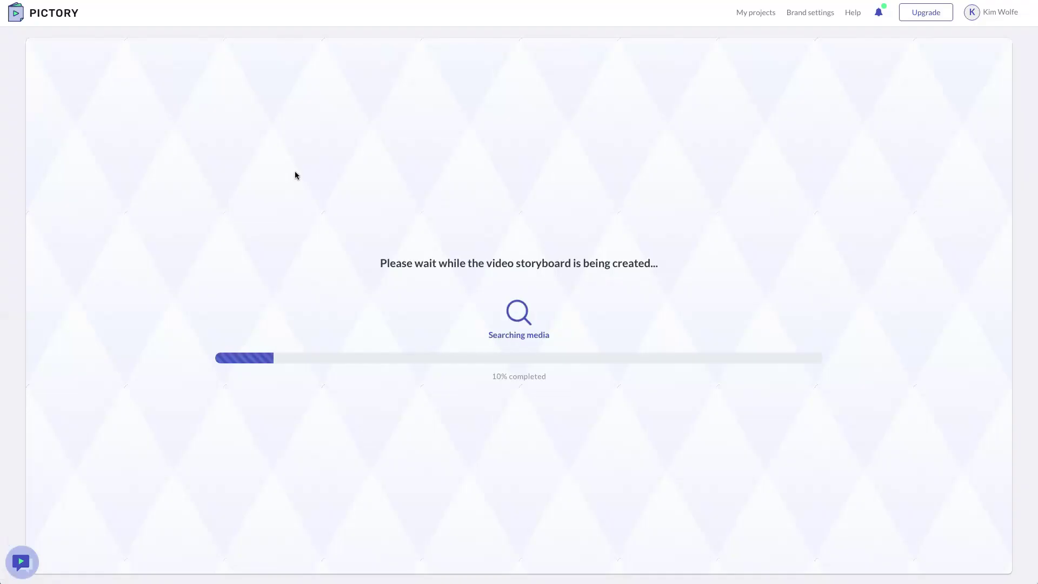
Proceed so Pictory splits the script into scenes with matched stock visuals.
click(296, 181)
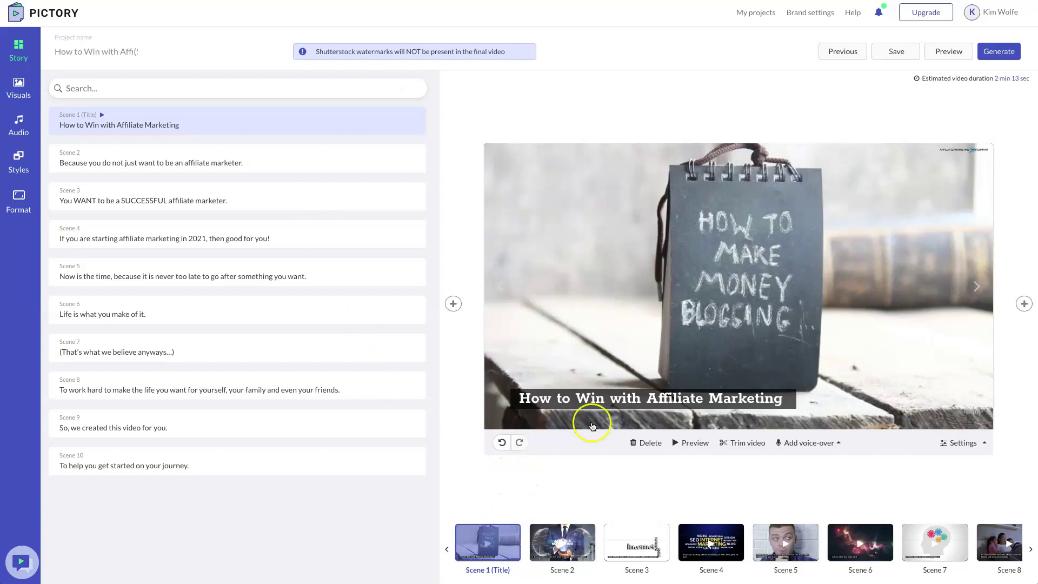
Colour 'Win with Affiliate Marketing' yellow, then return all but 'Win' to plain.
click(654, 401)
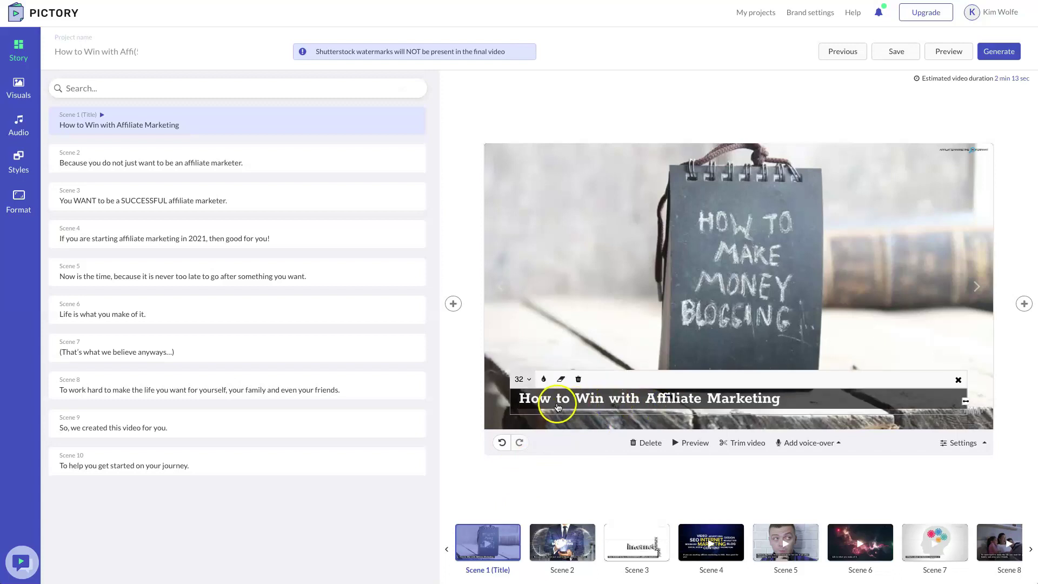
drag(576, 400, 780, 401)
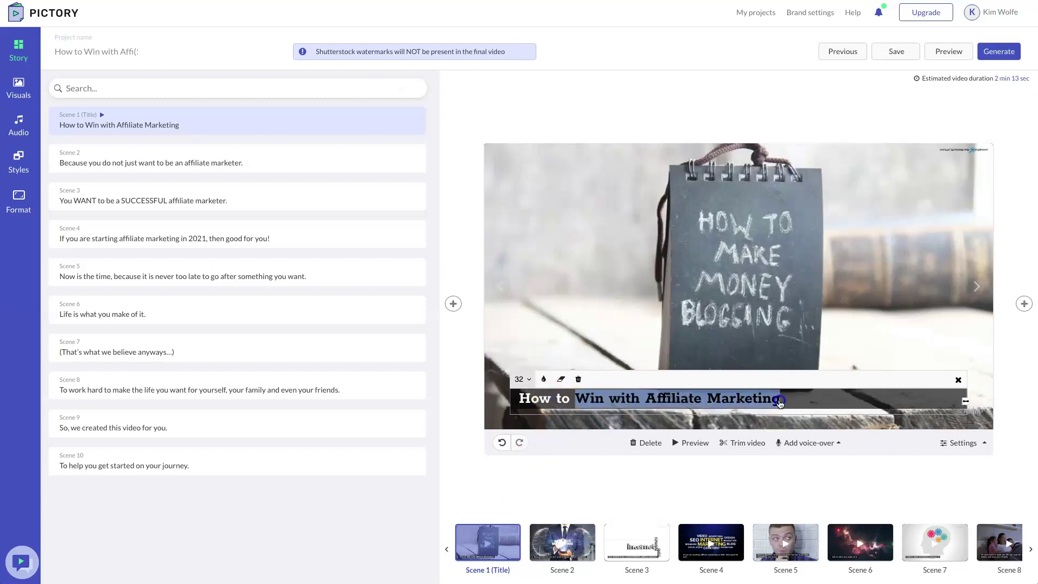
click(543, 382)
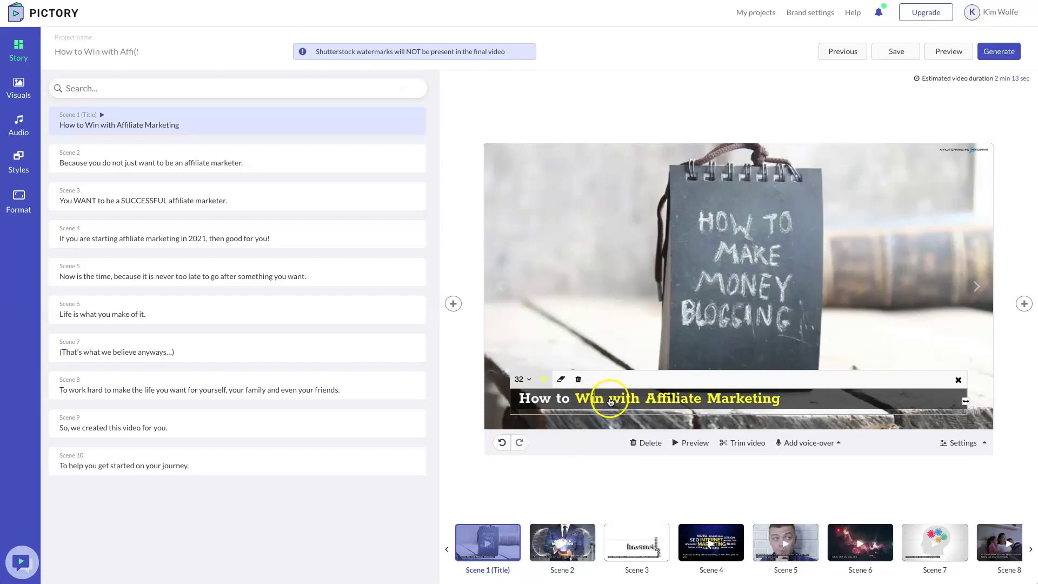
drag(609, 402, 718, 403)
click(544, 379)
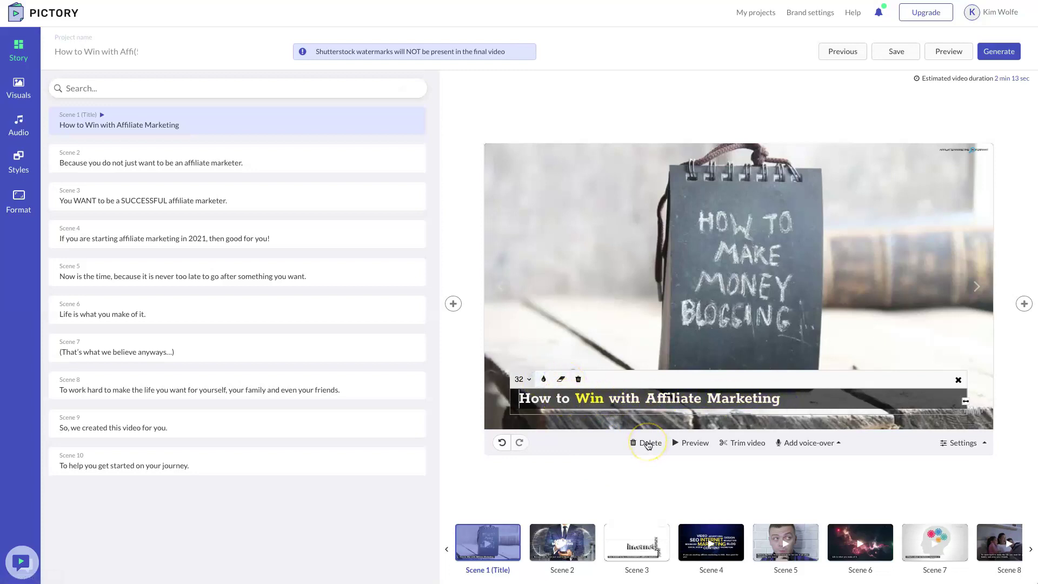
Preview Scene 1 and look at its video-trim and voice-over options.
click(690, 443)
click(744, 444)
click(794, 444)
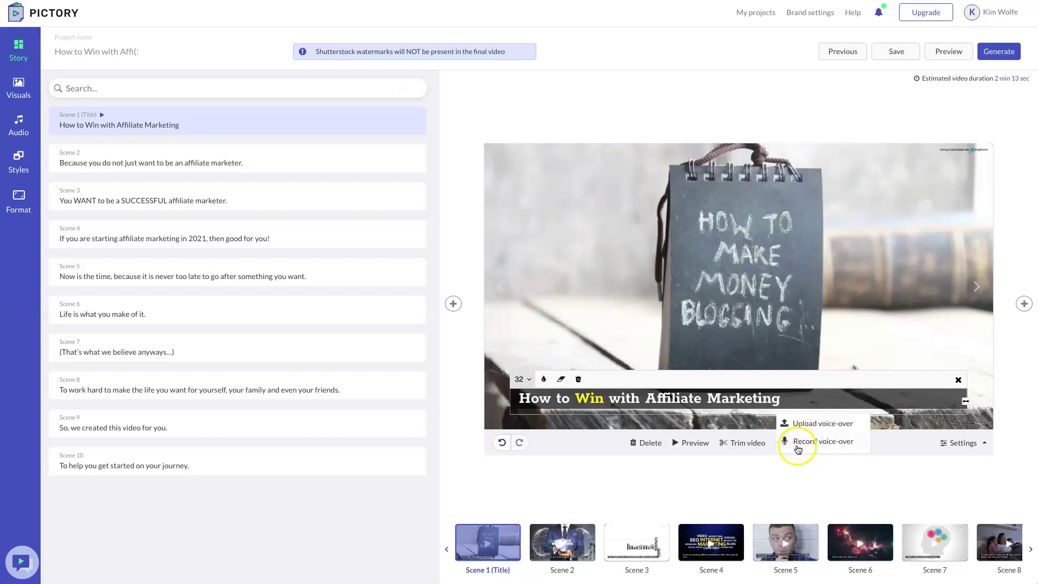
In Scene 1's settings, turn Hide text on and switch off Voice-over, Background music and Visual zoom & pan.
click(964, 443)
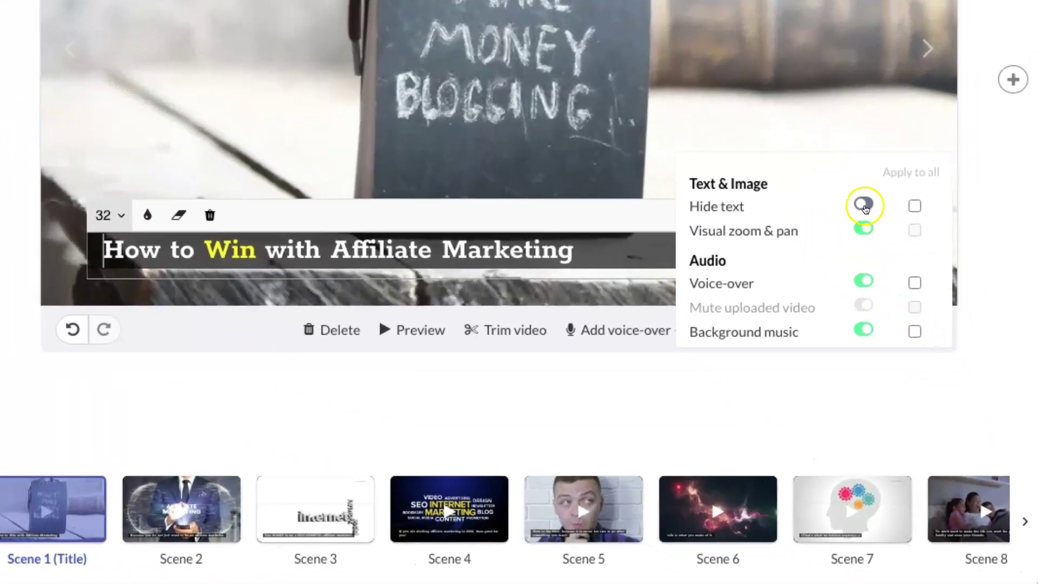
click(864, 205)
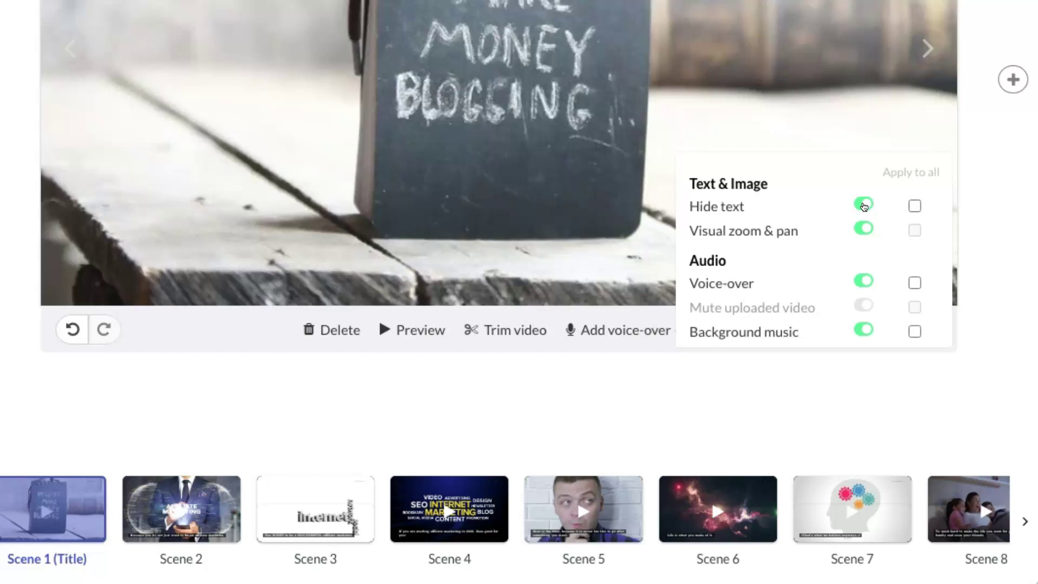
click(864, 281)
click(864, 330)
click(865, 227)
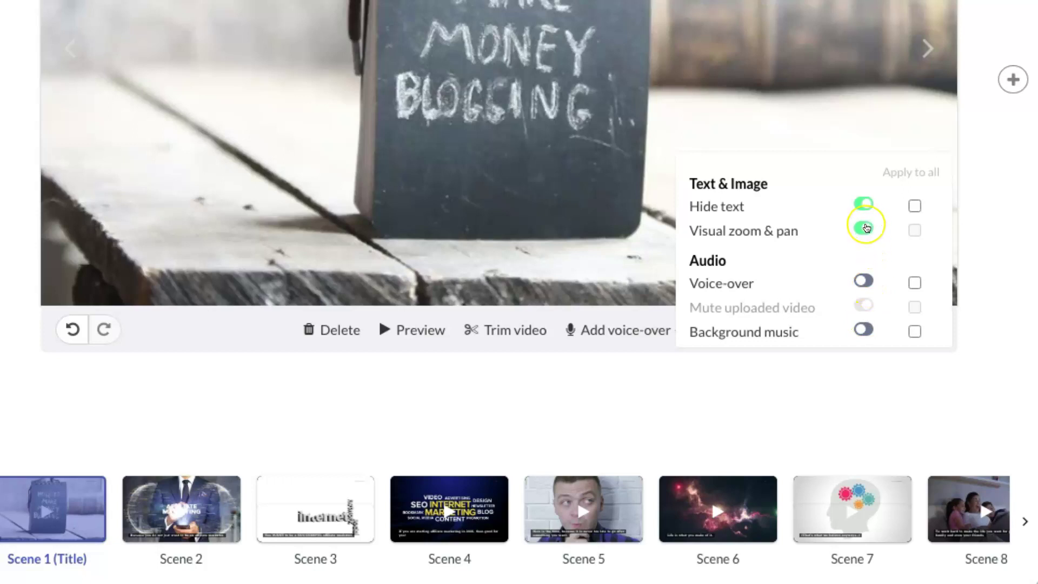
click(865, 227)
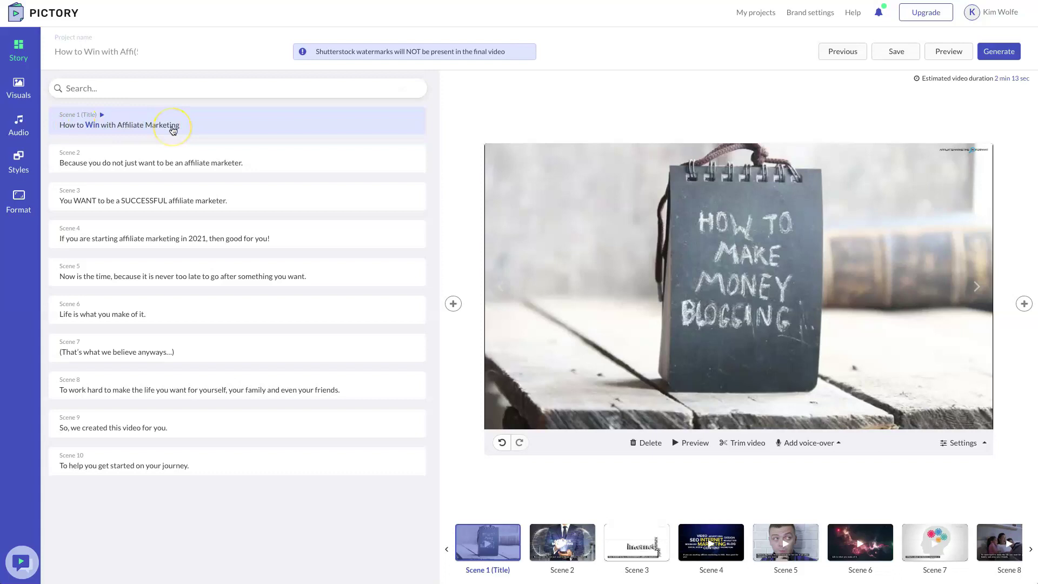
Browse Business and Industrial visuals, favourite two clips, and apply the suited-man AFFILIATE MARKETING clip to Scene 1.
click(17, 85)
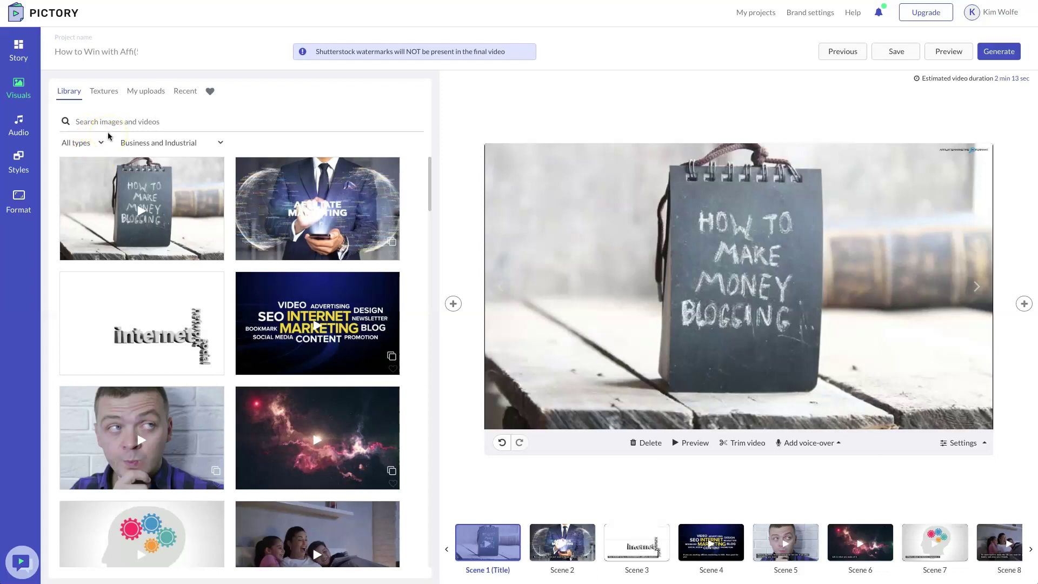
click(216, 368)
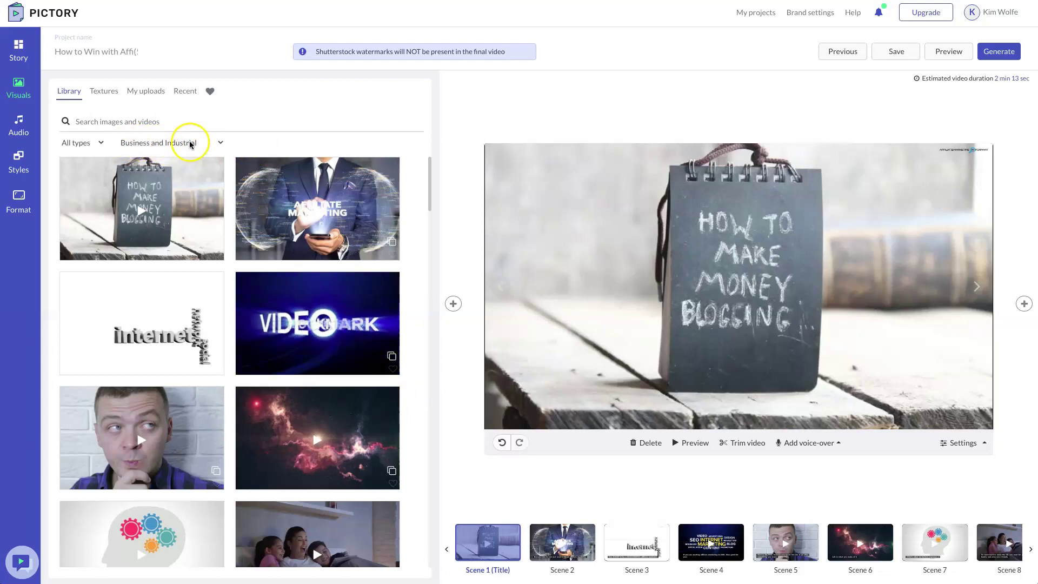
click(220, 142)
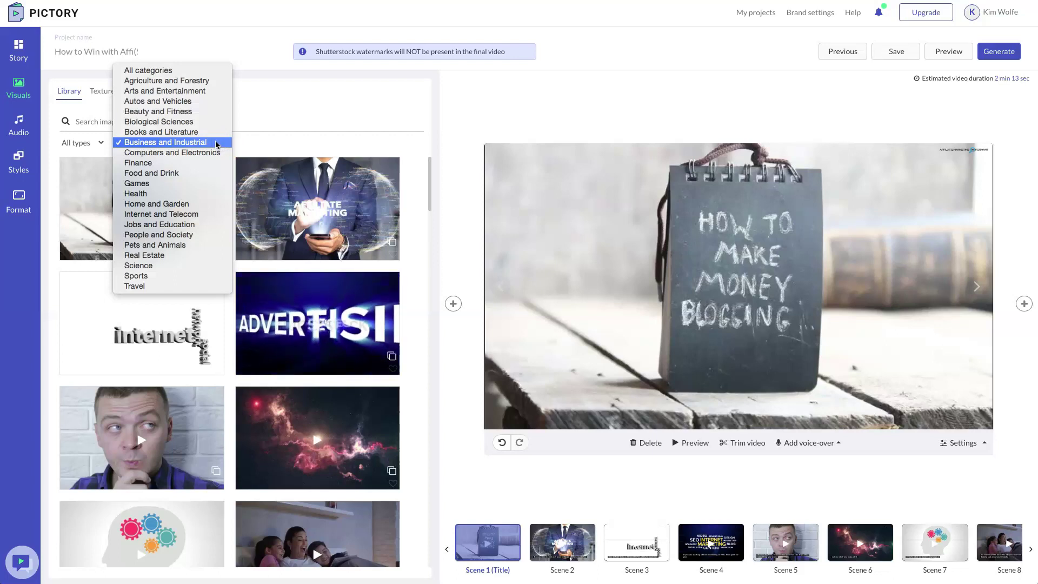
click(432, 143)
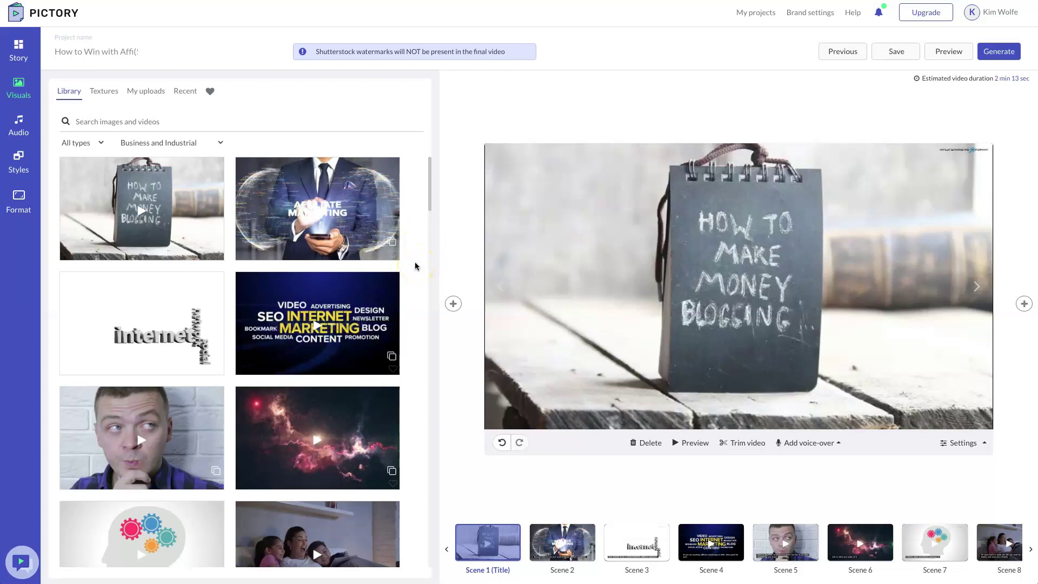
click(392, 254)
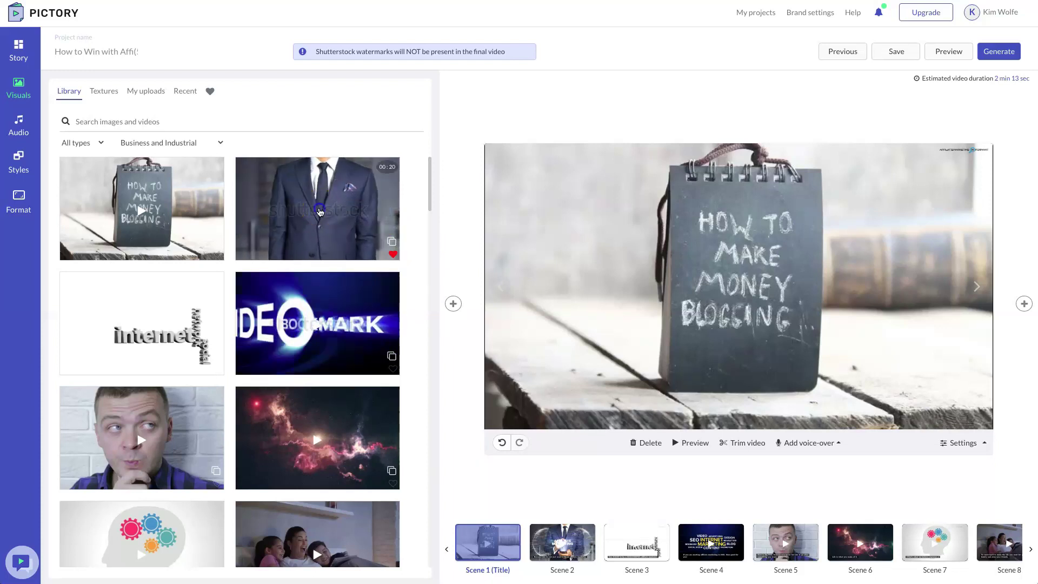
click(319, 213)
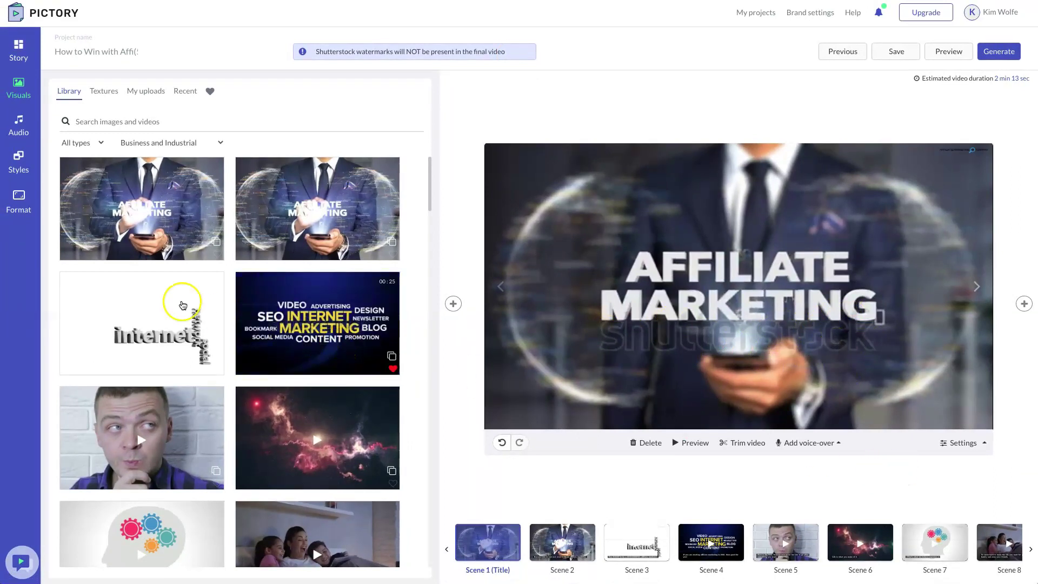
mouse_move(167, 286)
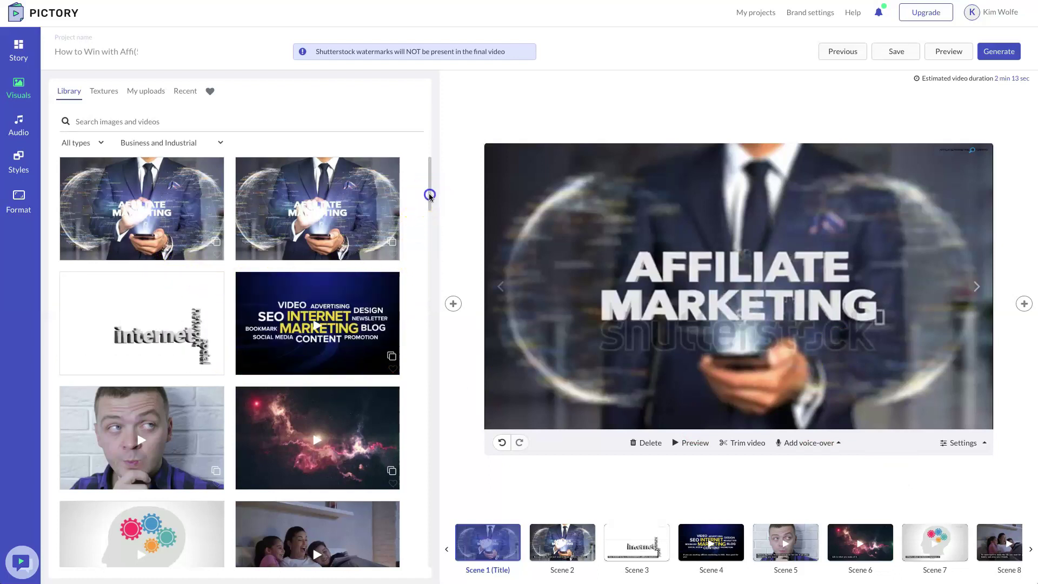
drag(430, 197, 427, 214)
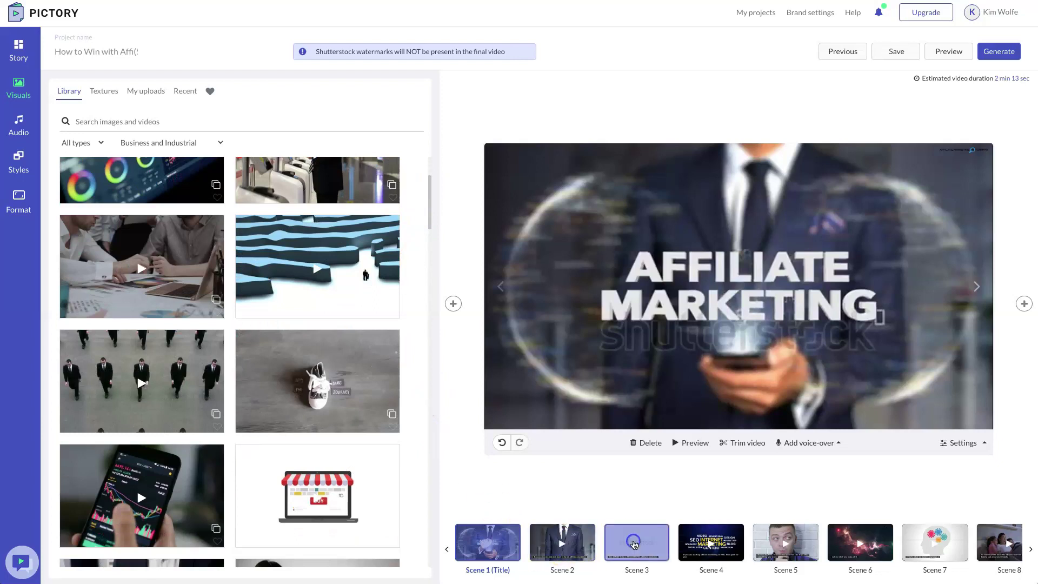
For Scene 3, search 'successful' across all categories and apply the smiling businesswoman image.
click(634, 544)
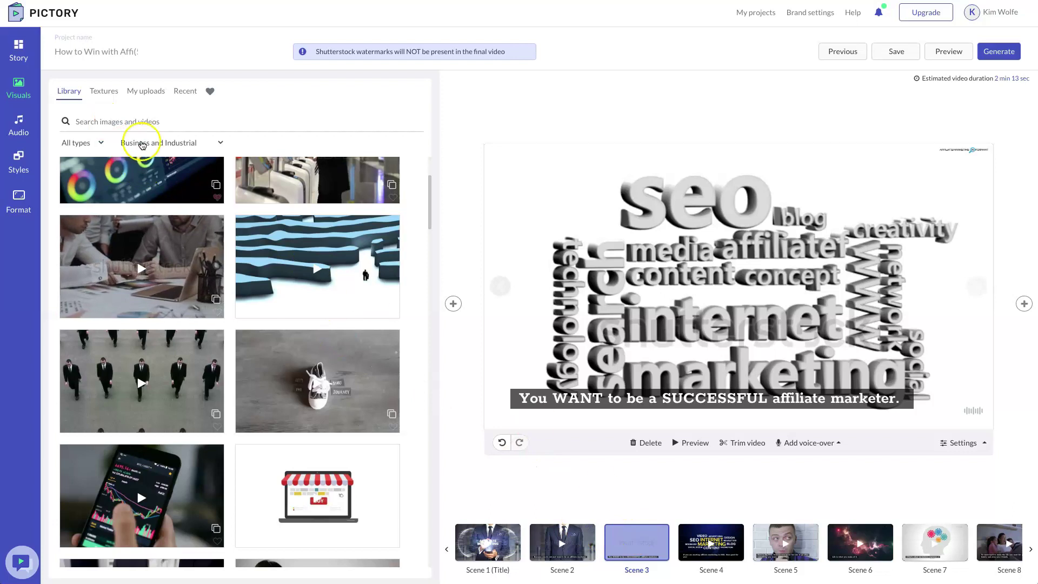
click(123, 117)
text(su)
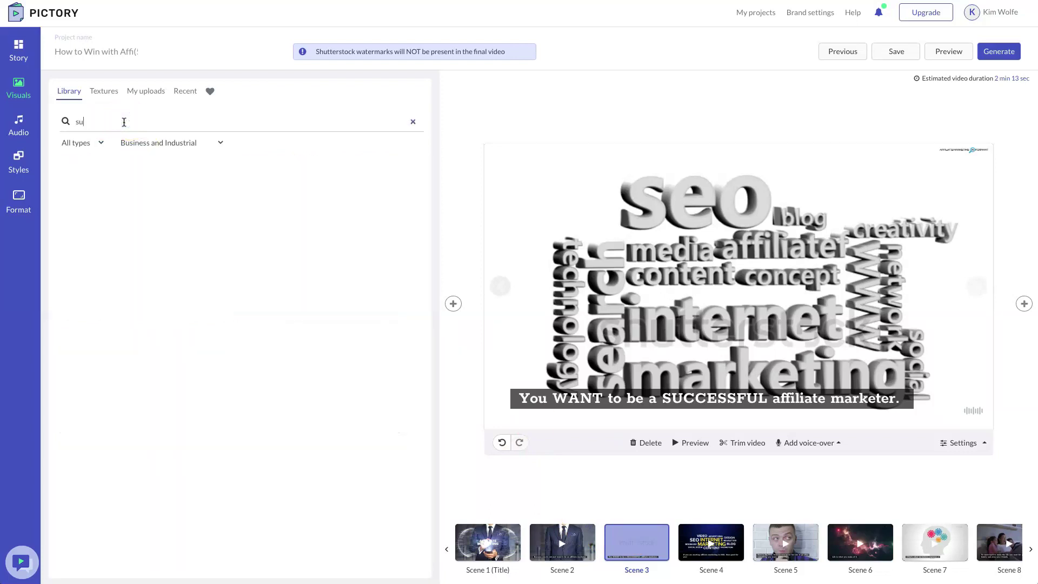
text(ccessful)
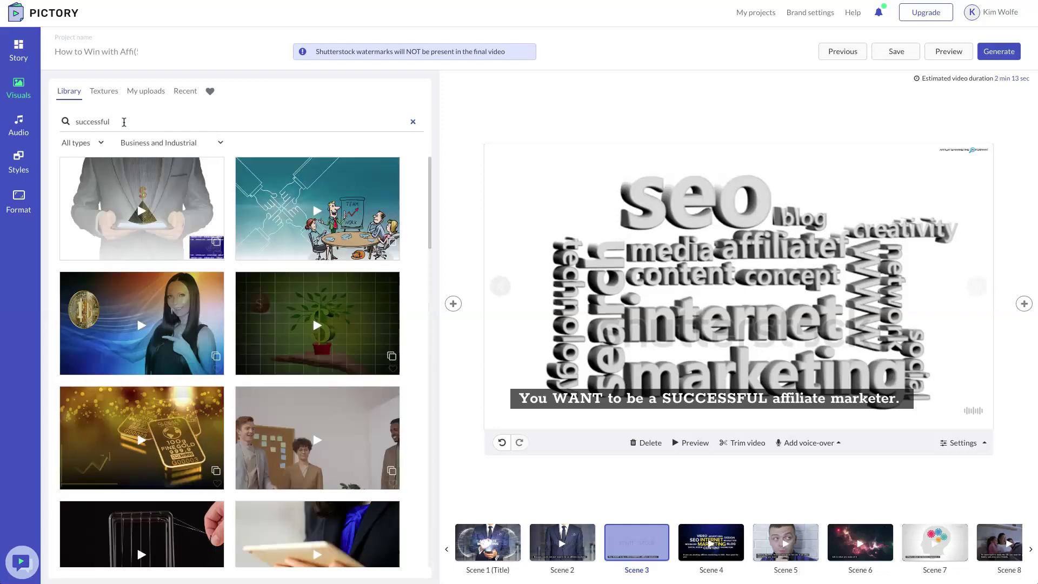
click(133, 122)
click(220, 142)
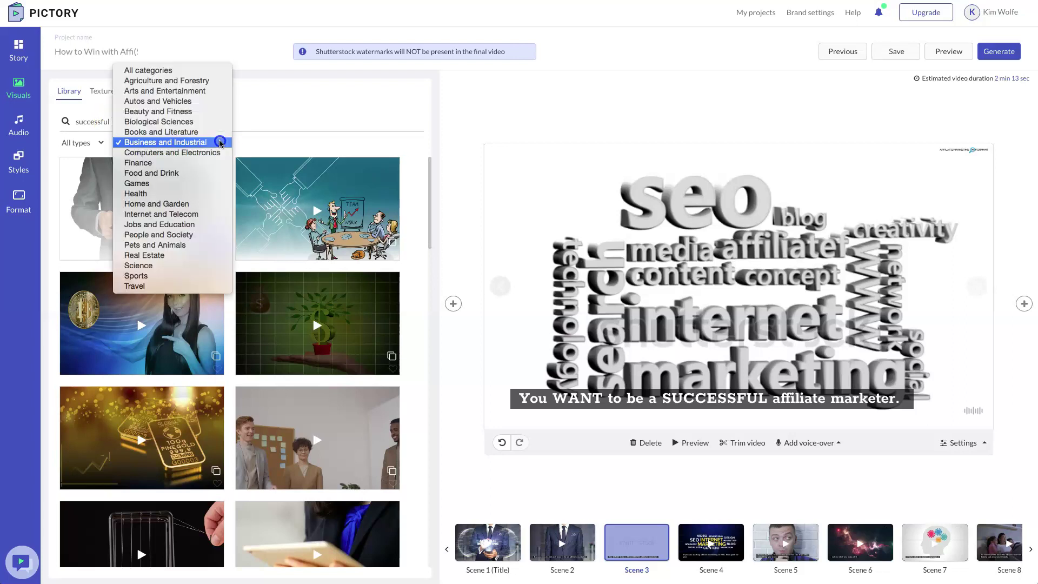
click(144, 70)
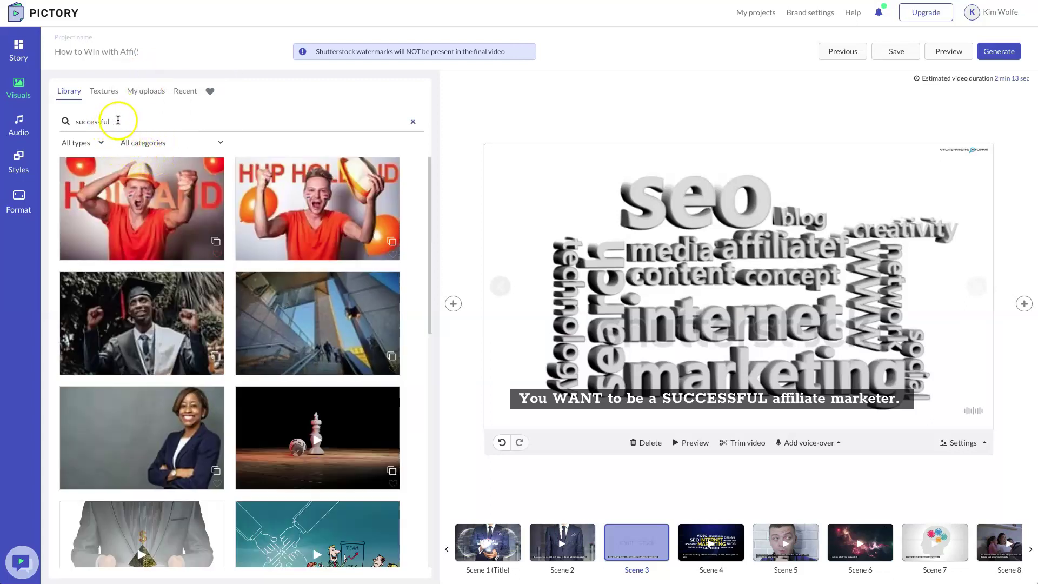
click(159, 427)
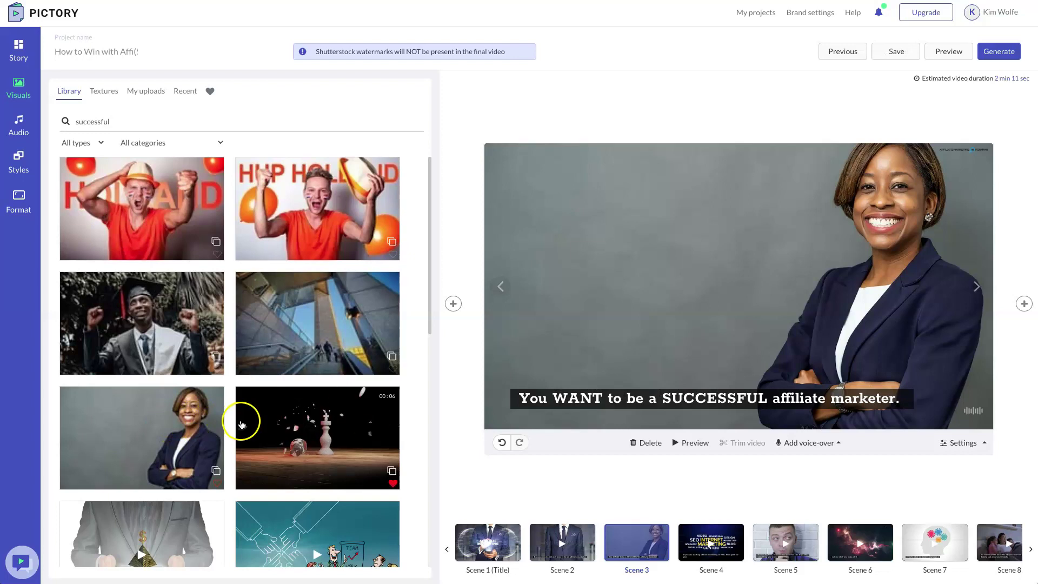
Search visuals for 'happy guy', then 'excitment', and apply the man-on-phone clip to Scene 3.
click(130, 122)
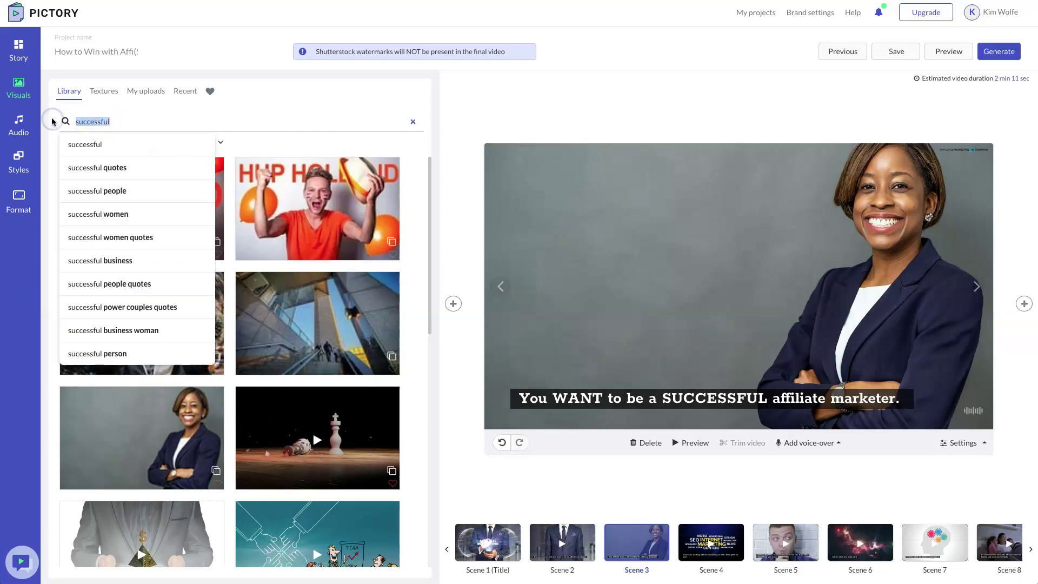
text(happy guy)
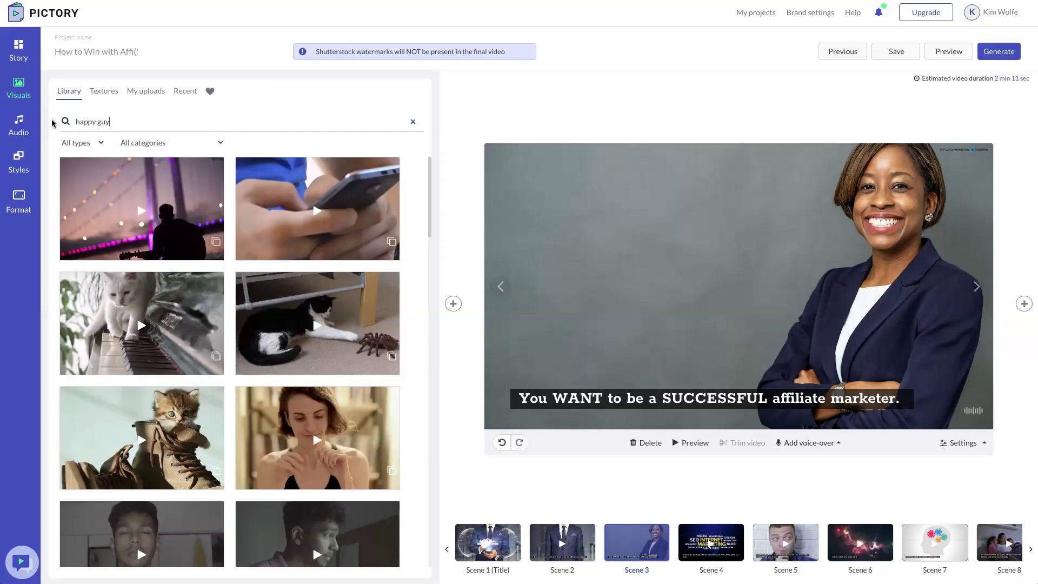
mouse_move(309, 320)
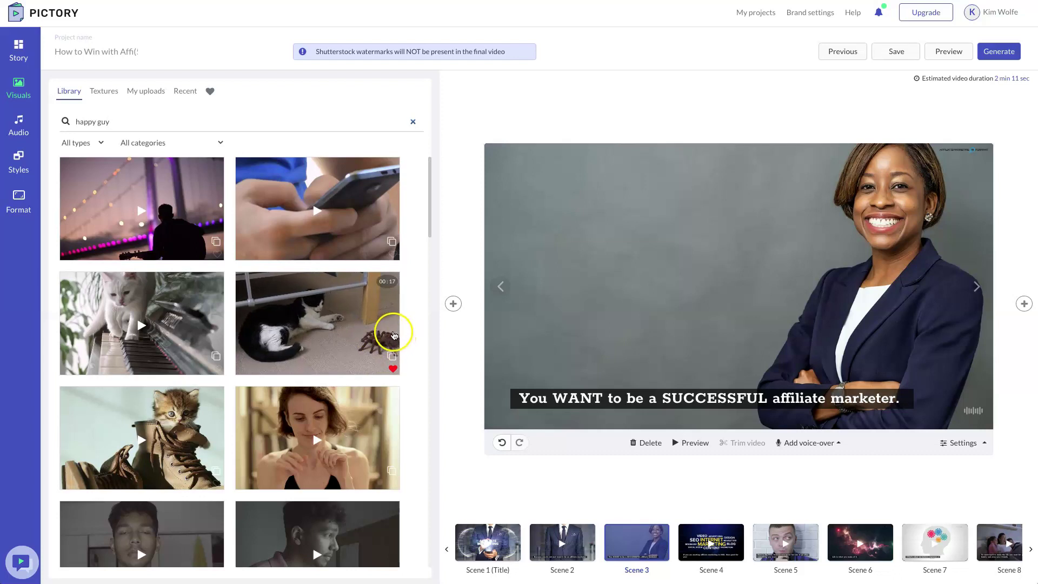
scroll(244, 331, down, 8)
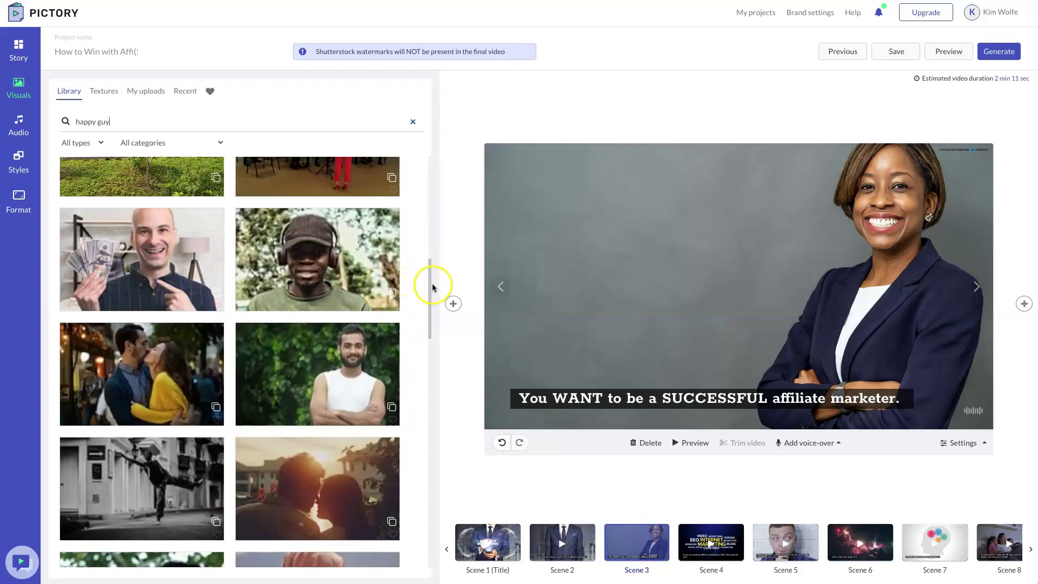
drag(429, 296, 444, 170)
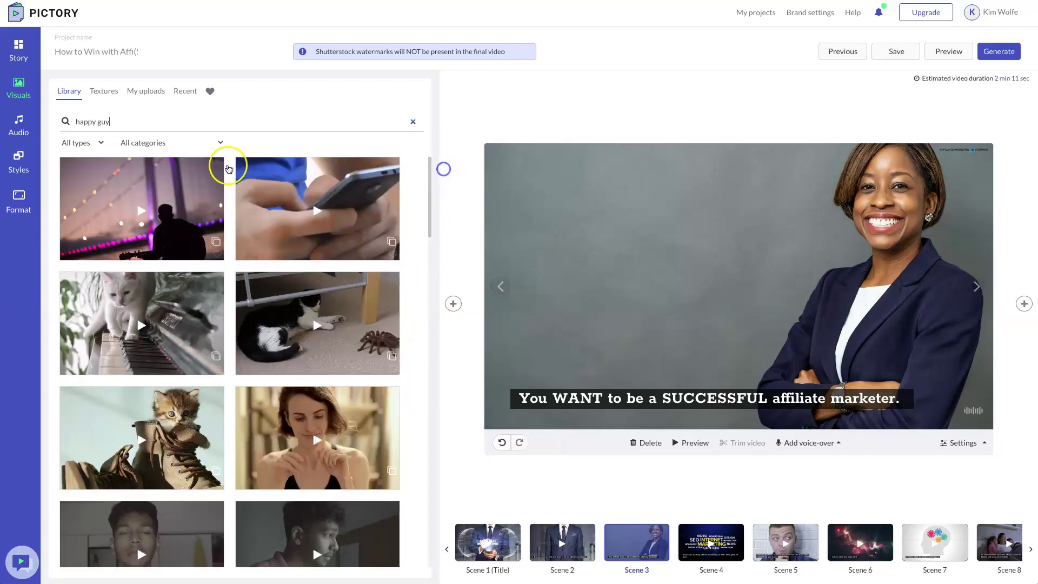
triple_click(123, 125)
text(person)
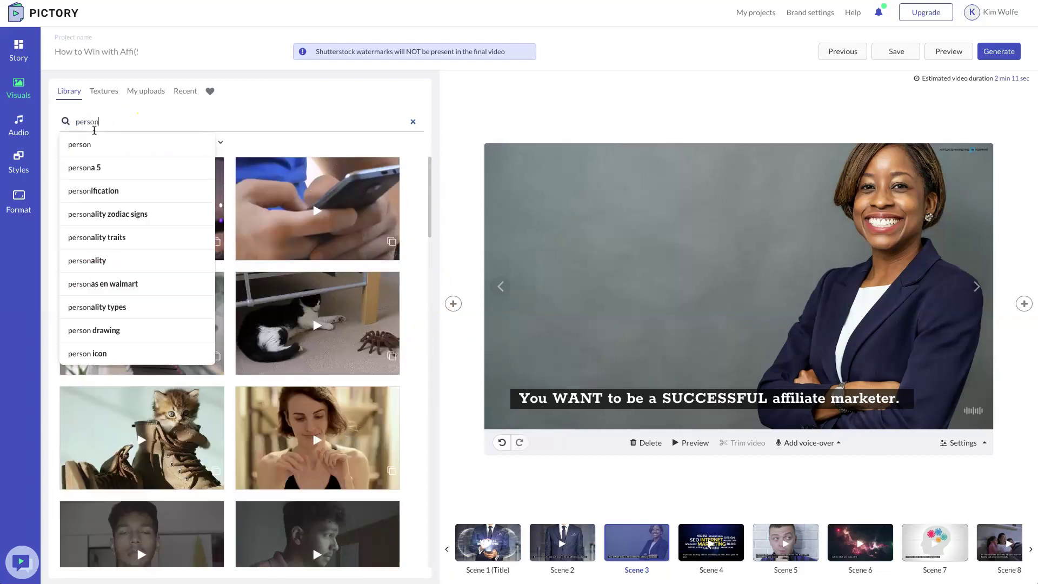
key(BackSpace)
key(BackSpace)
key(BackSpace)
key(BackSpace)
key(BackSpace)
key(BackSpace)
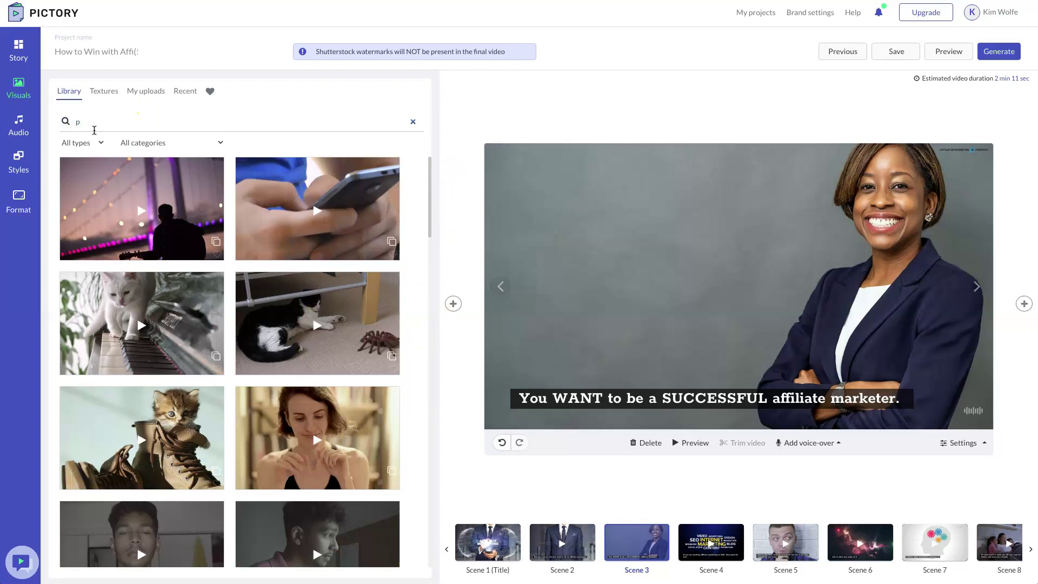
text(exci)
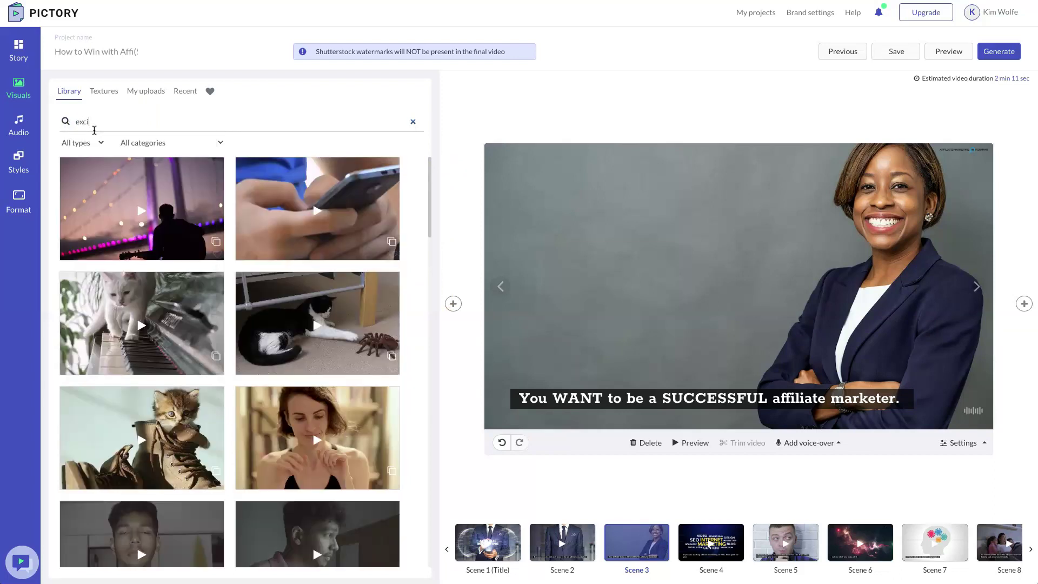
text(tment)
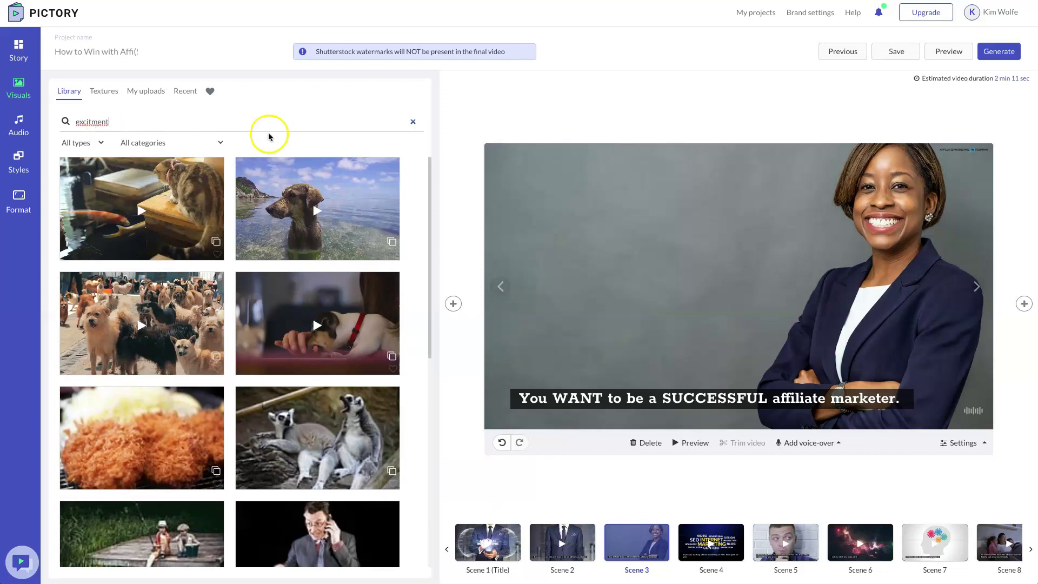
drag(428, 173, 429, 237)
click(319, 429)
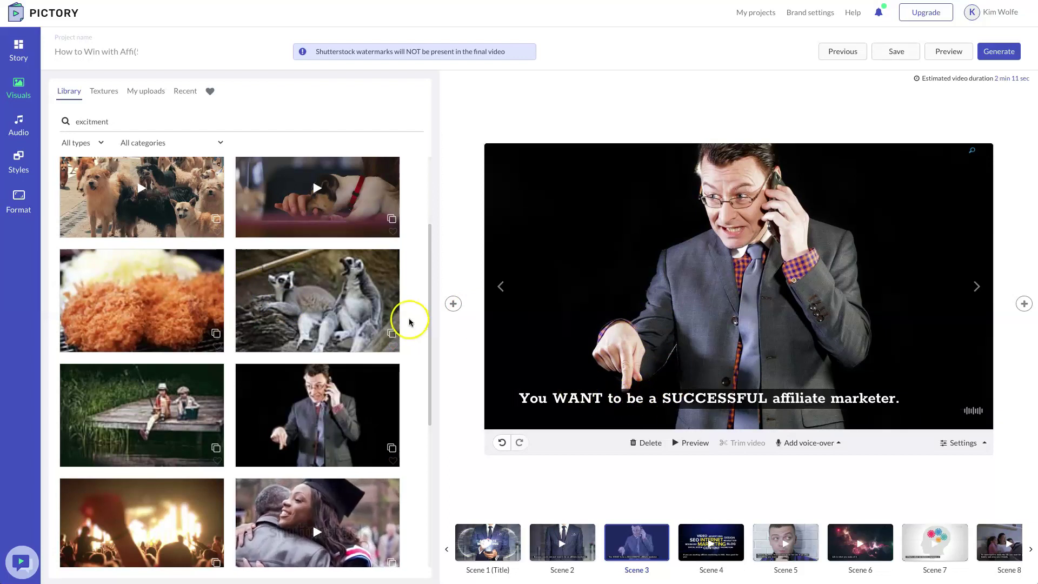
Try the paper-throwing, arms-raised and concert clips, revert to the man-on-phone clip, then go to Scene 4.
scroll(427, 345, down, 1)
drag(427, 344, 427, 509)
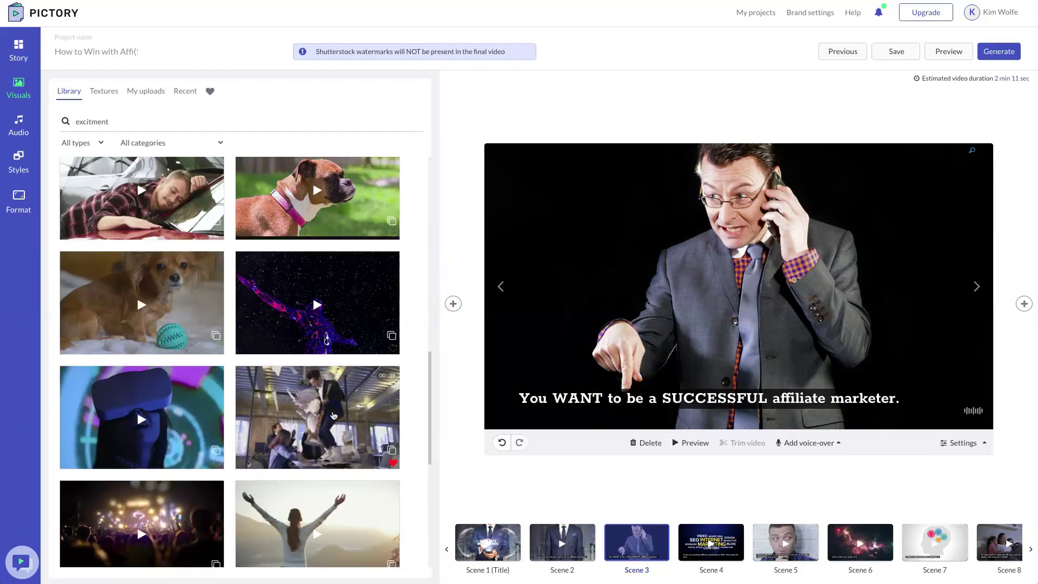
click(337, 409)
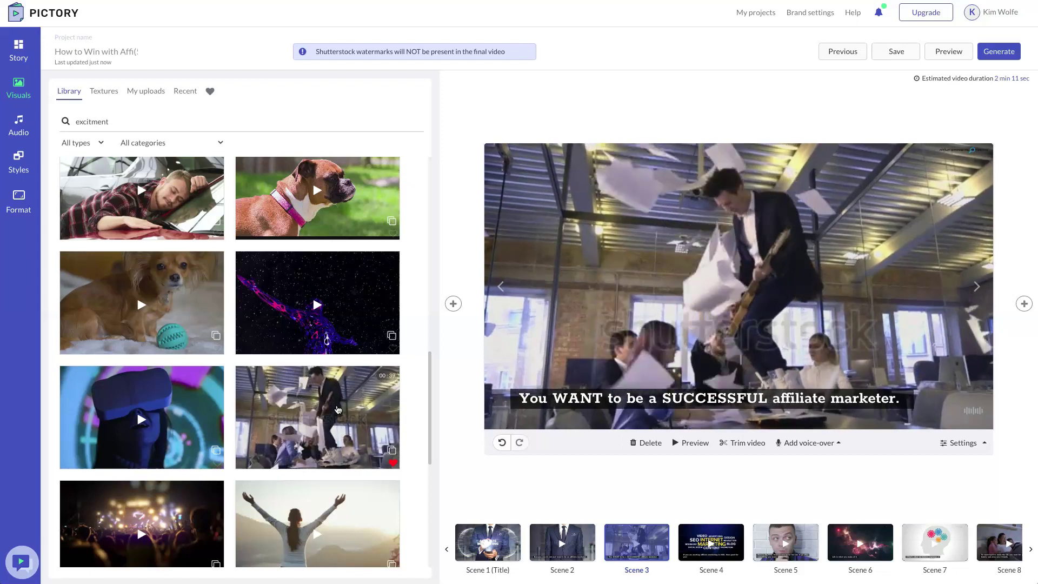
click(329, 515)
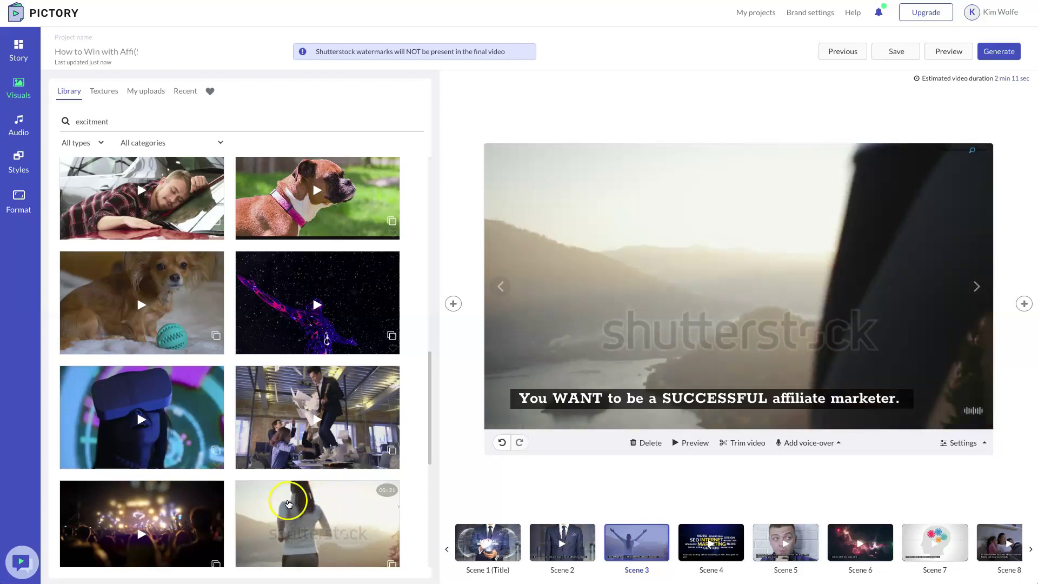
click(161, 503)
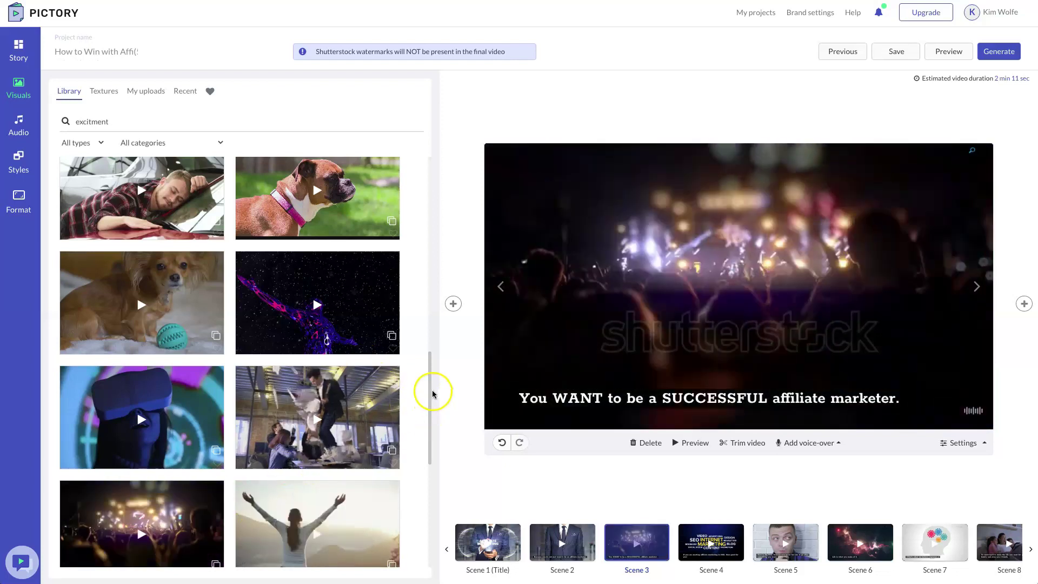
drag(429, 394, 431, 260)
click(305, 371)
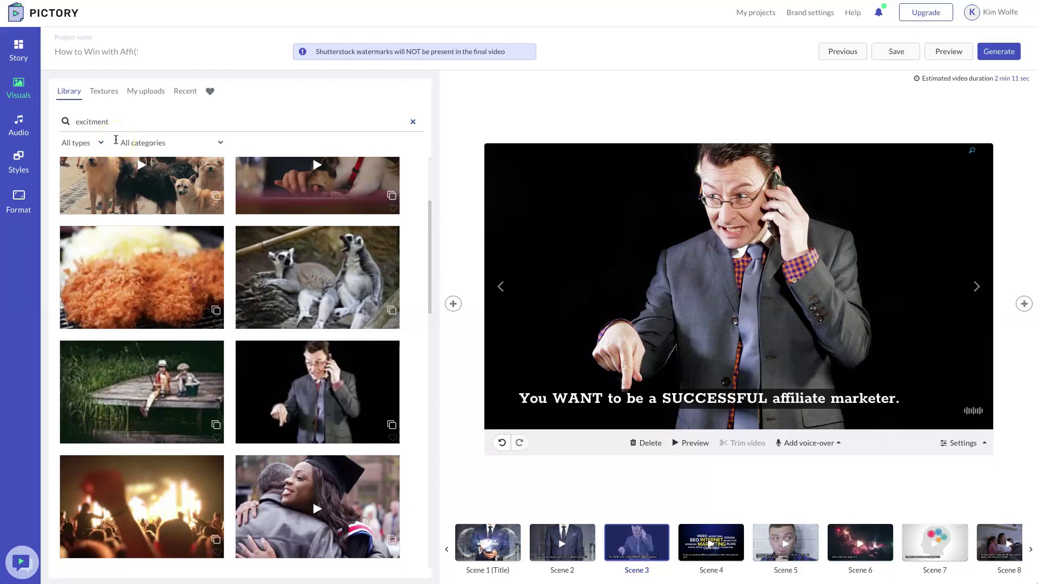
click(722, 552)
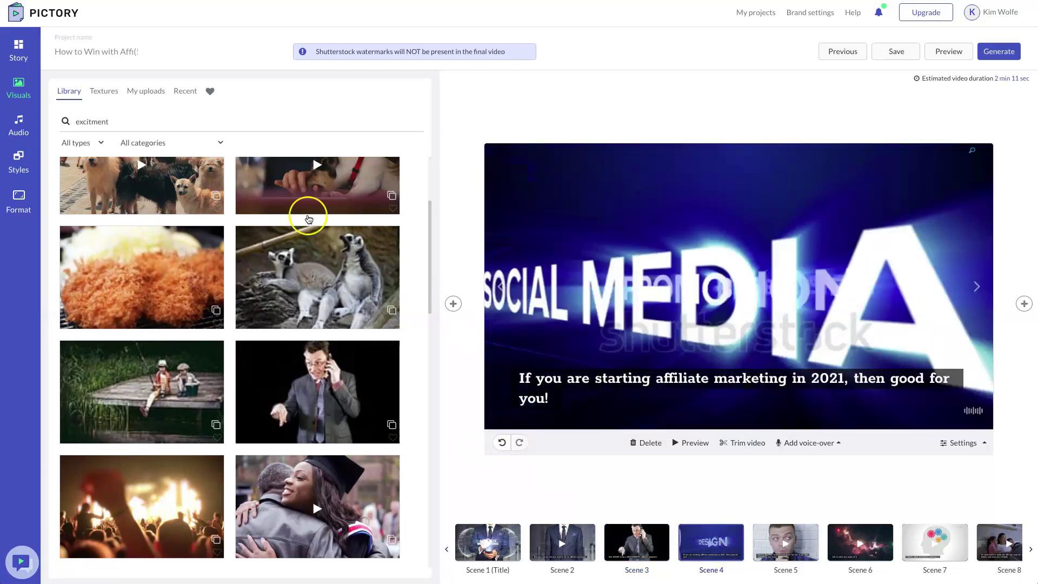
Search '2021', apply the fireworks clip to Scene 4, favourite the dancing cow clip, and view favourites.
drag(120, 118, 65, 121)
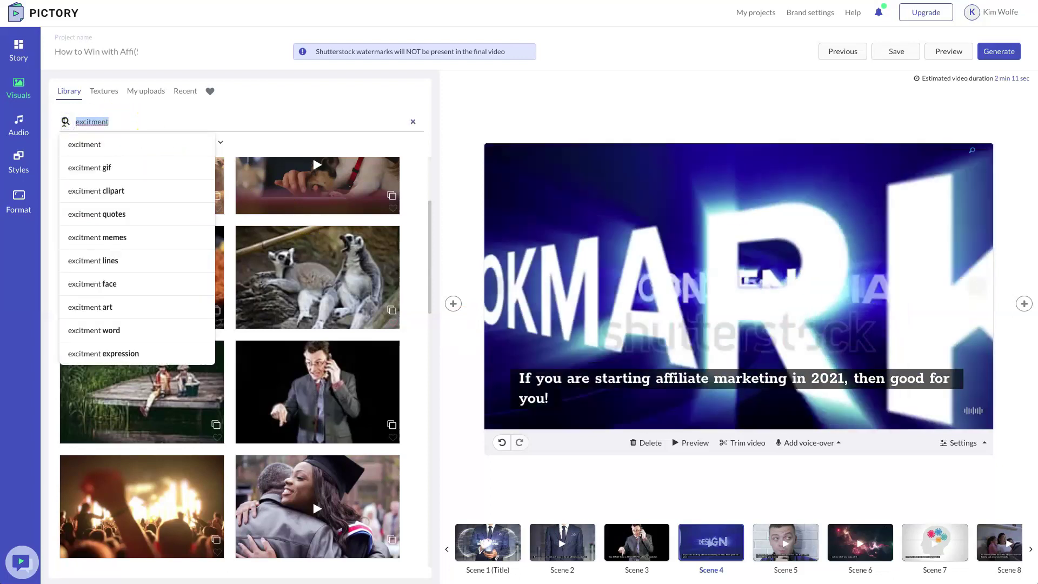
text(2021)
key(Return)
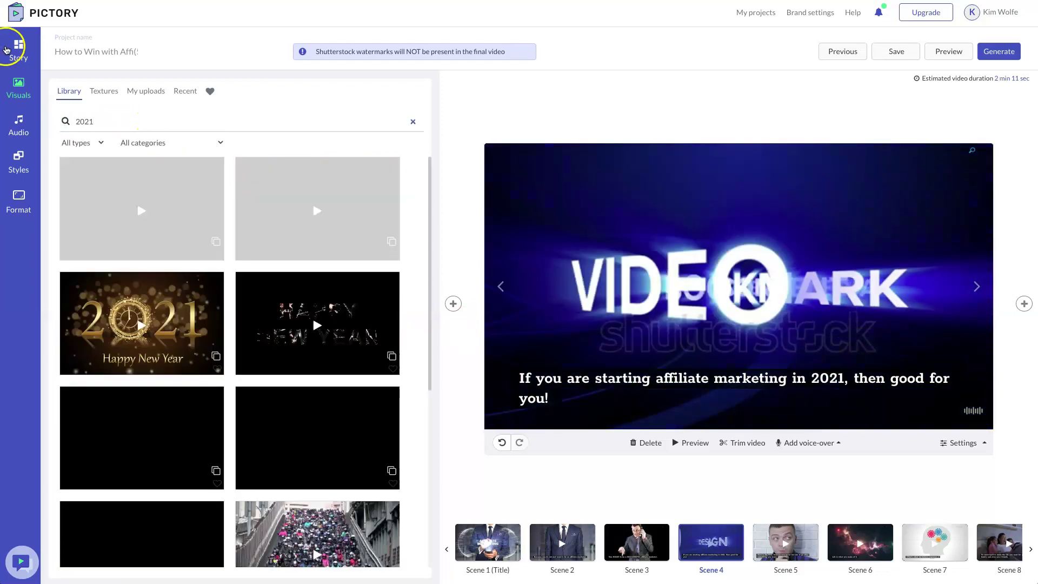
click(102, 130)
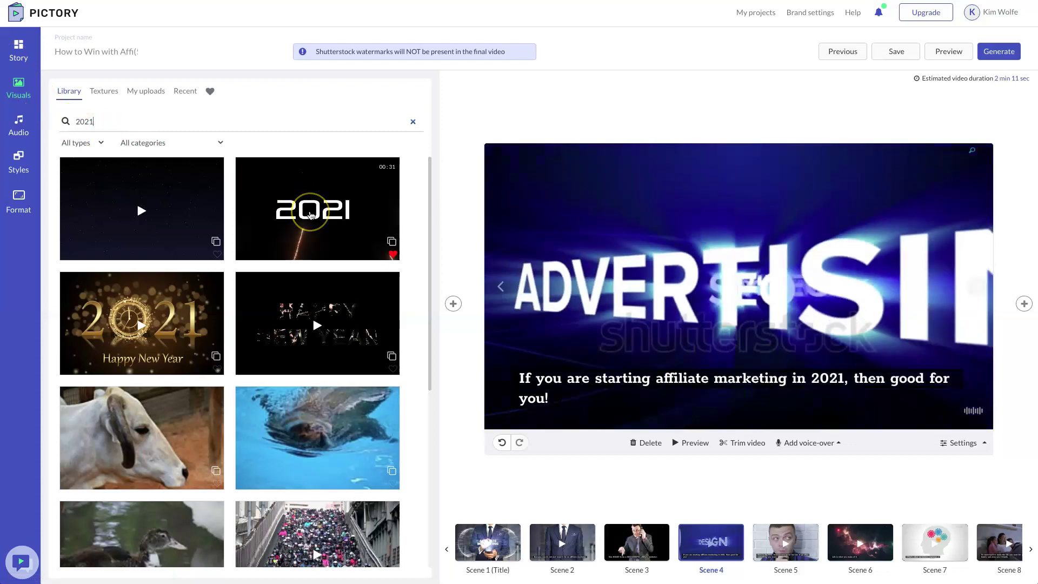
click(306, 214)
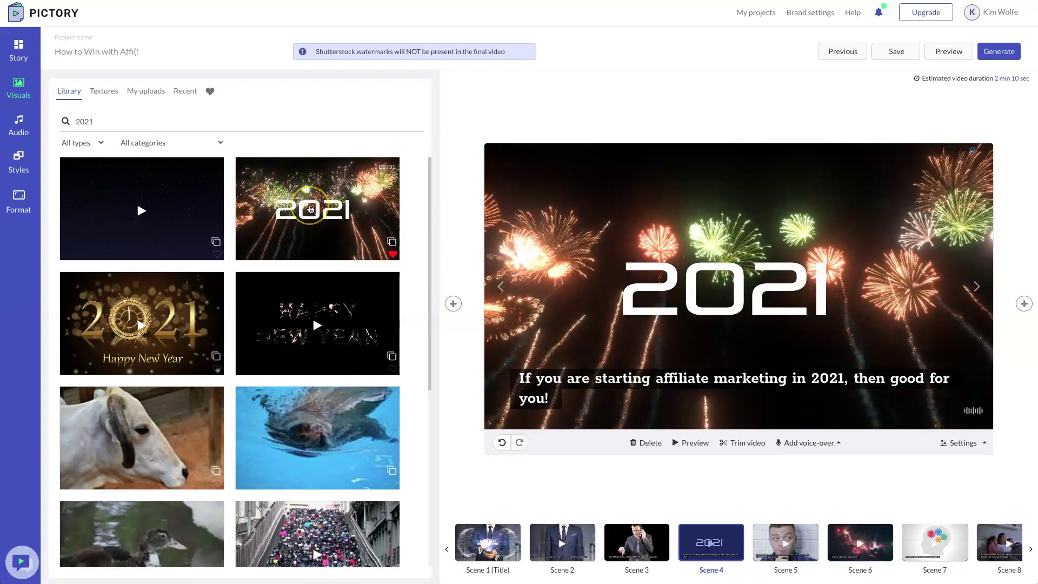
drag(429, 190, 422, 299)
click(217, 424)
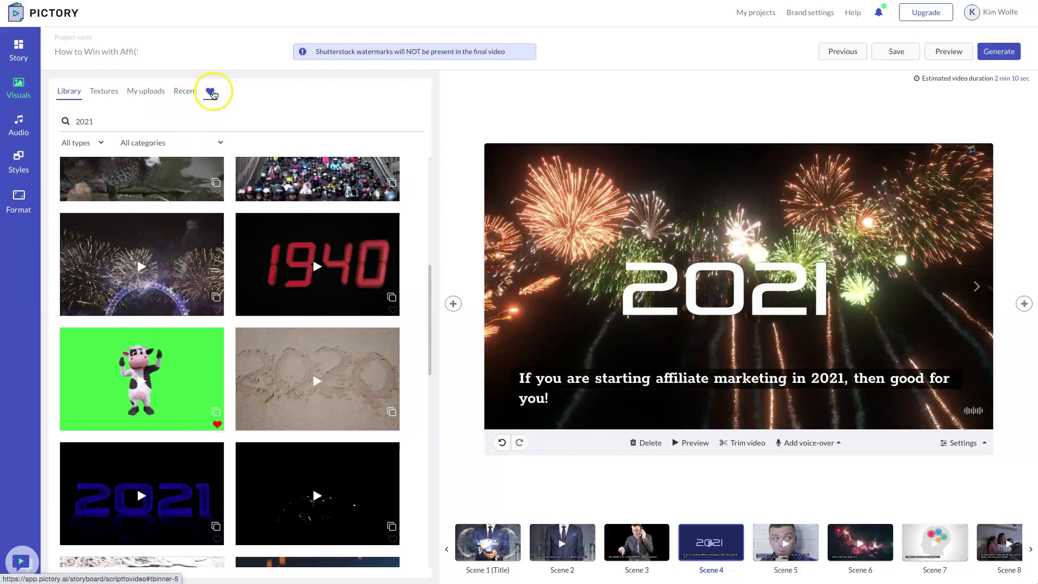
click(211, 92)
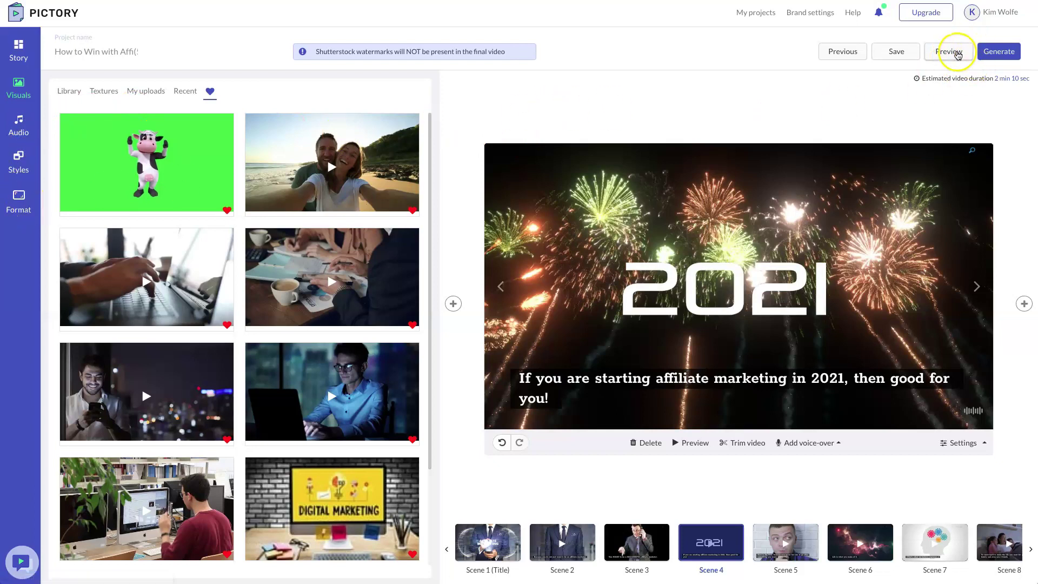
Replace the Endless Travel background music with the 02:27 Bright New Dawn track.
click(22, 124)
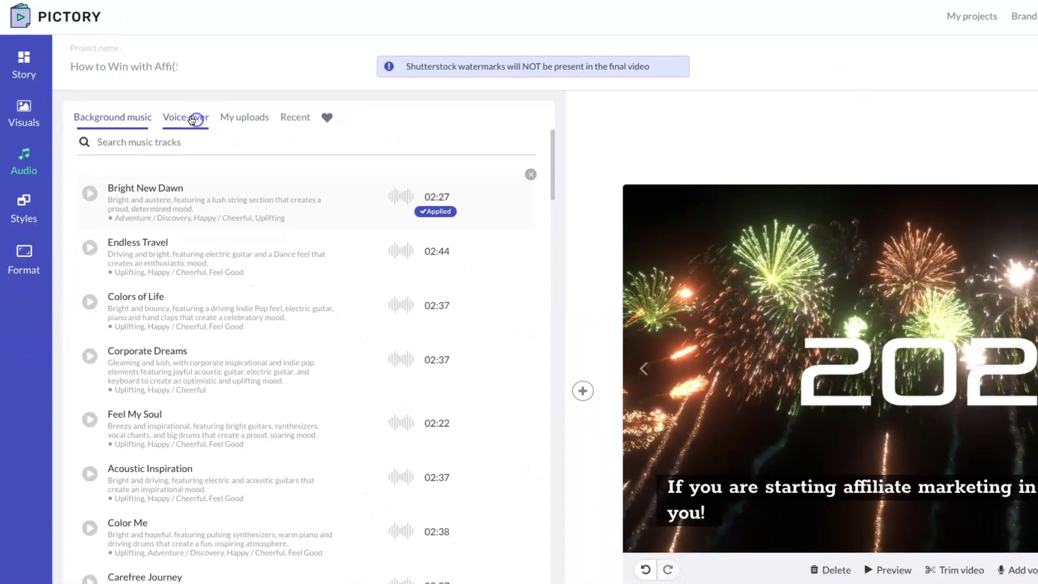
Set the voice-over to the UK English Emma, female voice at about 110% speed.
click(251, 158)
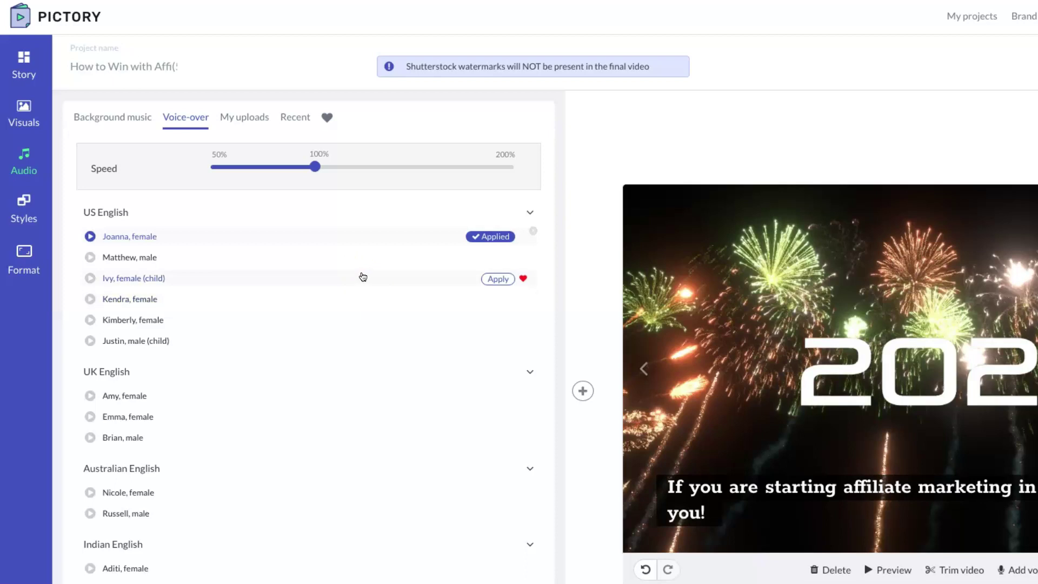
click(317, 169)
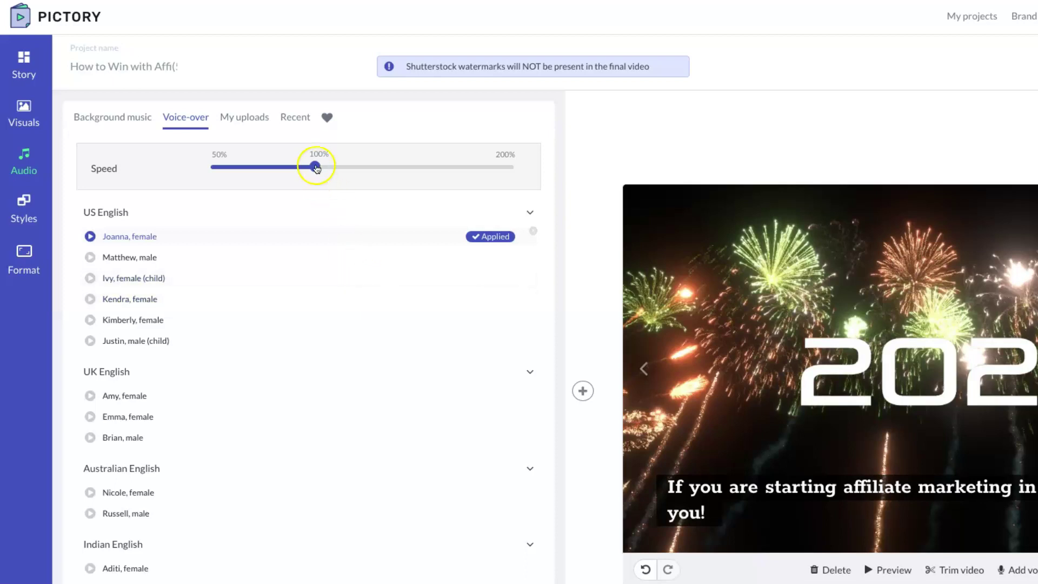
drag(317, 170, 334, 166)
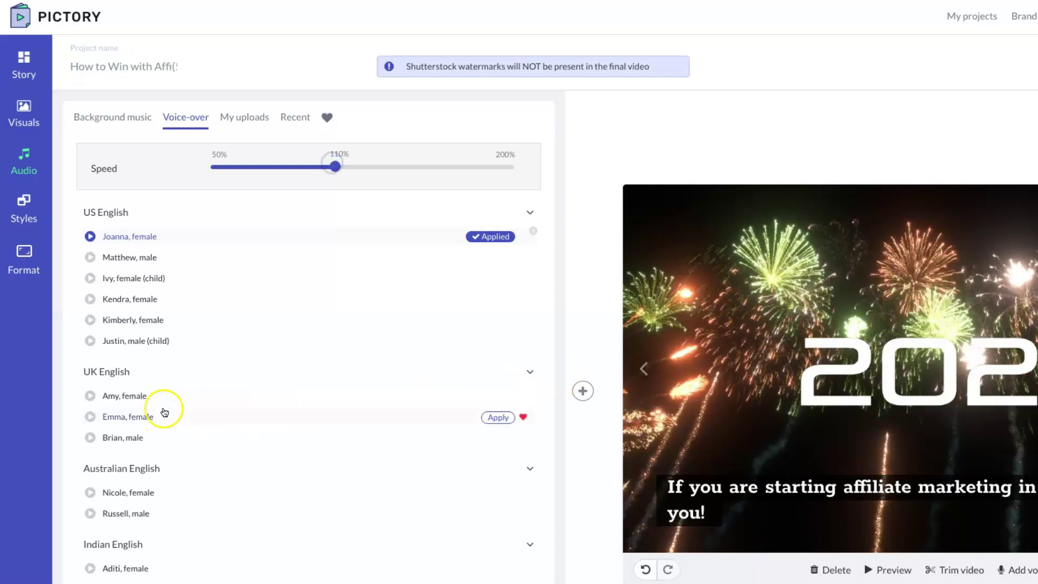
click(90, 417)
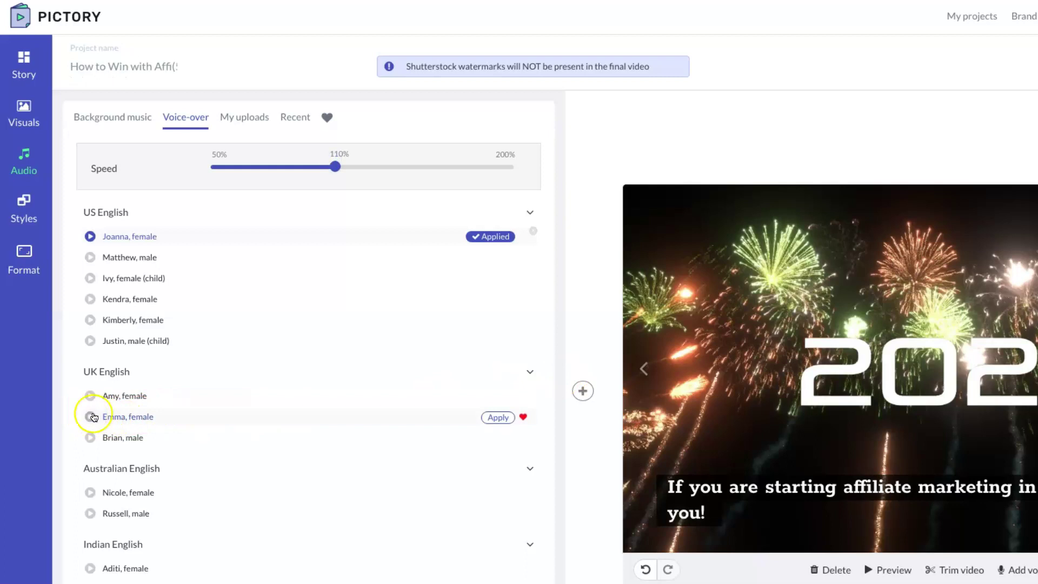
click(166, 417)
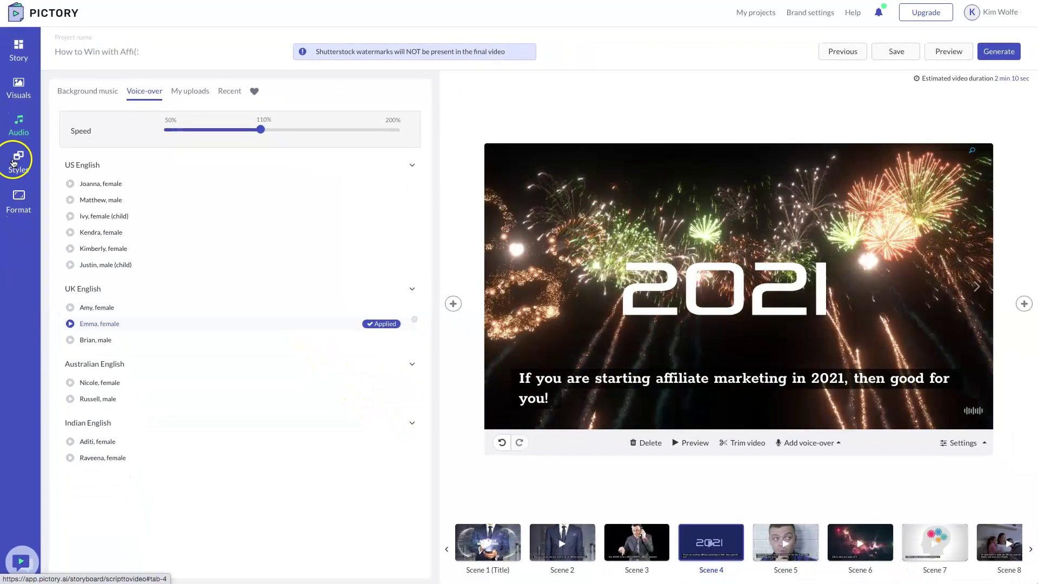
Try Themes 2 and 3, then apply Theme 5 for bold white captions on a navy band.
click(14, 163)
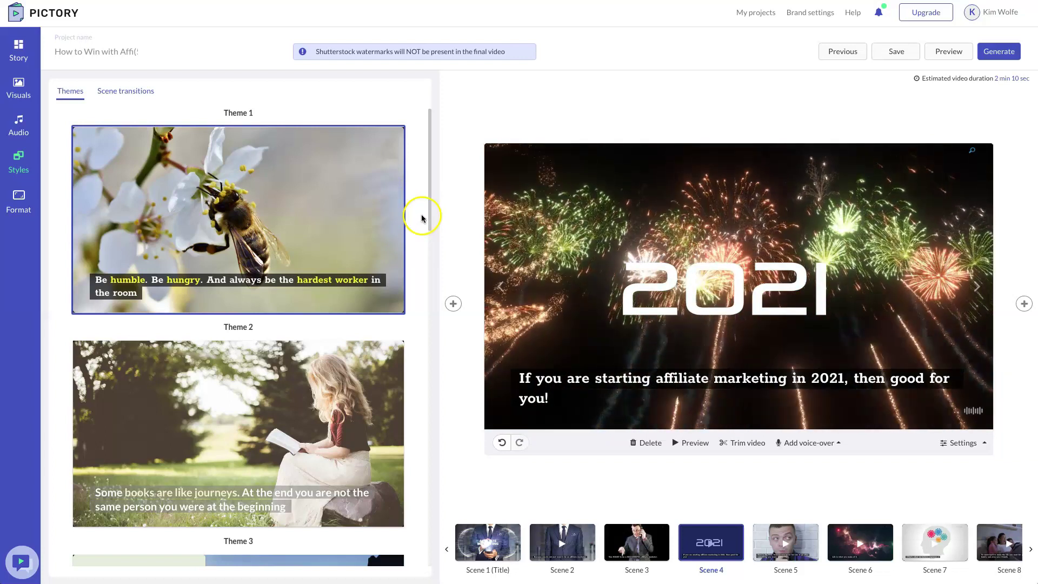
drag(430, 191, 424, 244)
click(336, 209)
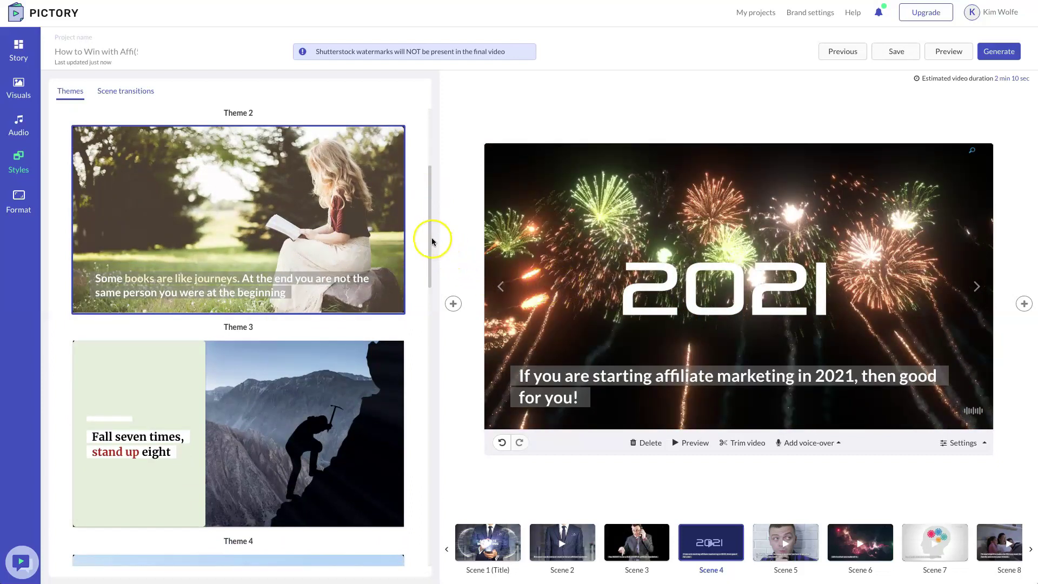
click(316, 385)
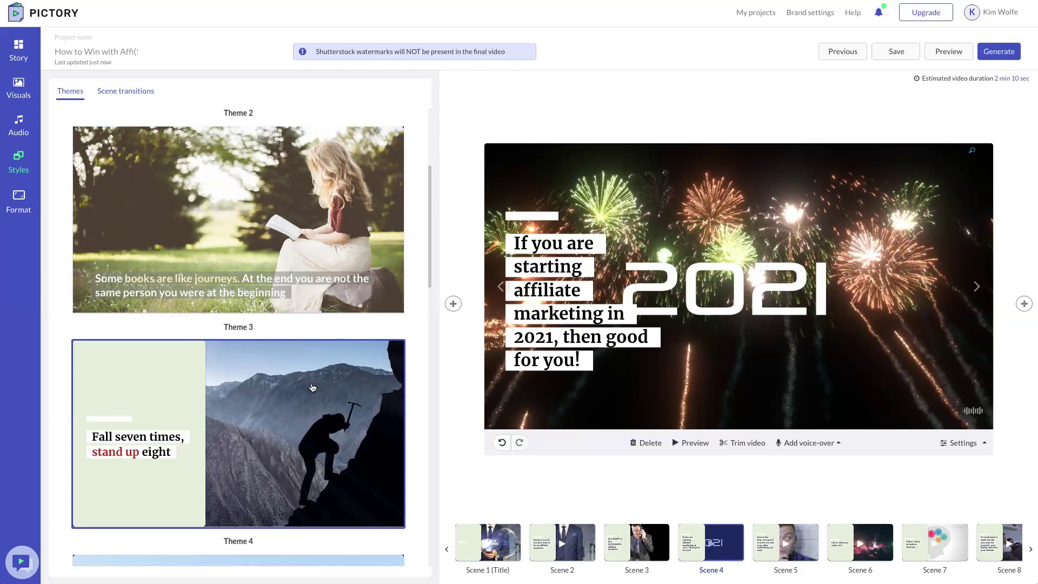
scroll(313, 387, down, 5)
click(394, 343)
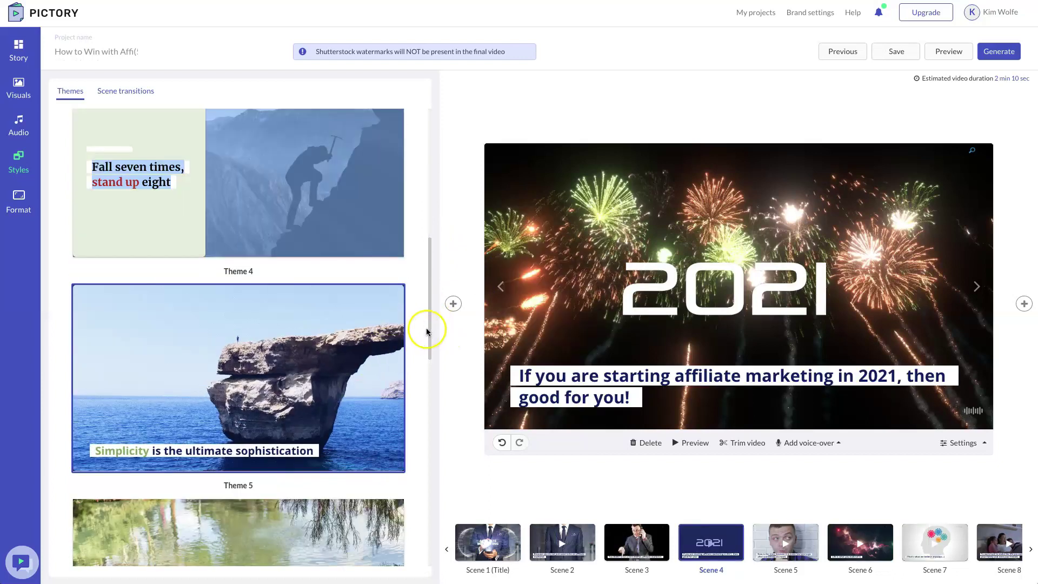
Try Circle in to out, Fade and Blur right barr transitions, then settle on Wipe bottom to top.
click(116, 91)
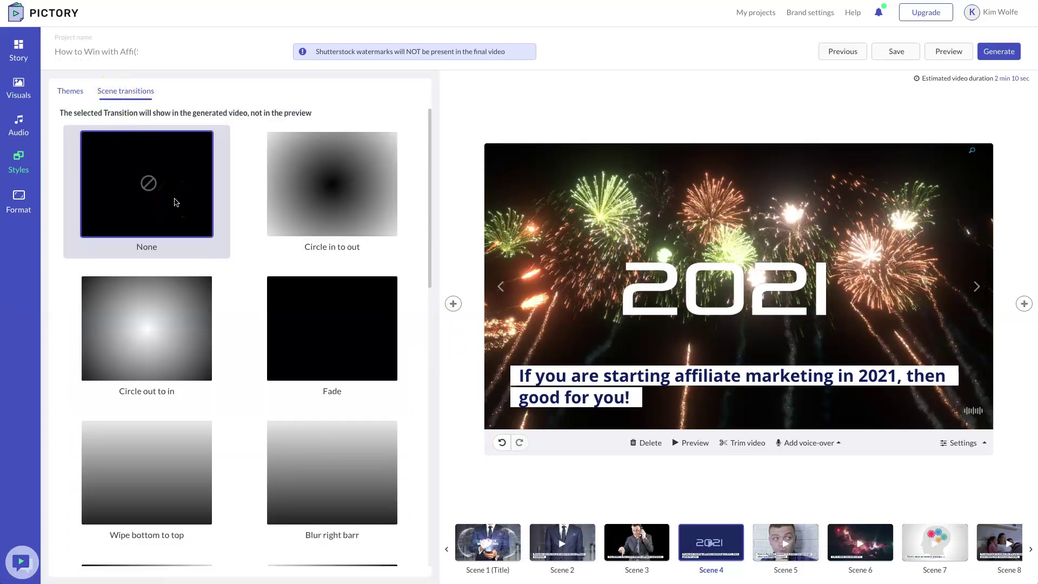
click(329, 177)
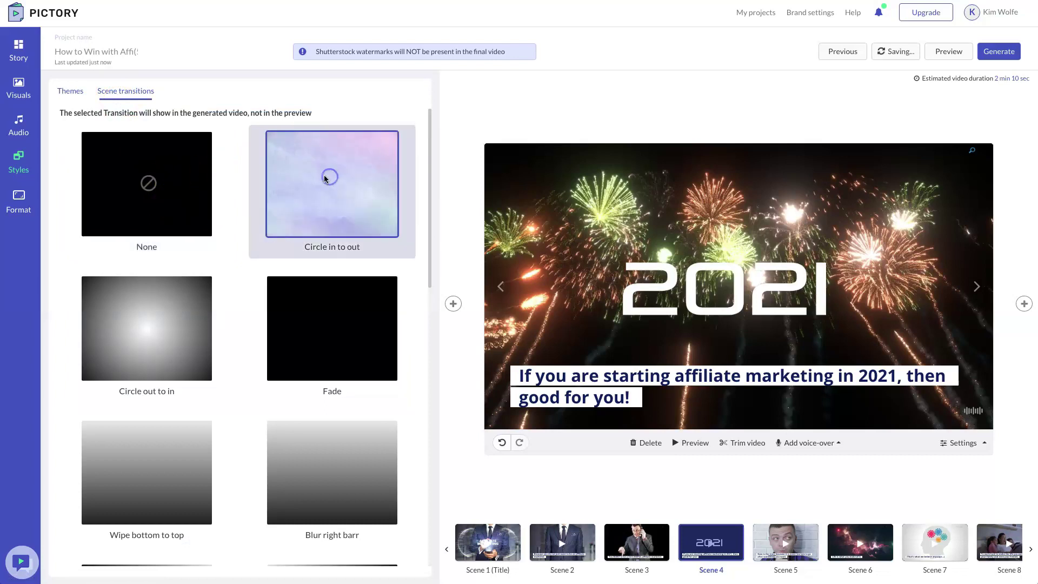
click(343, 339)
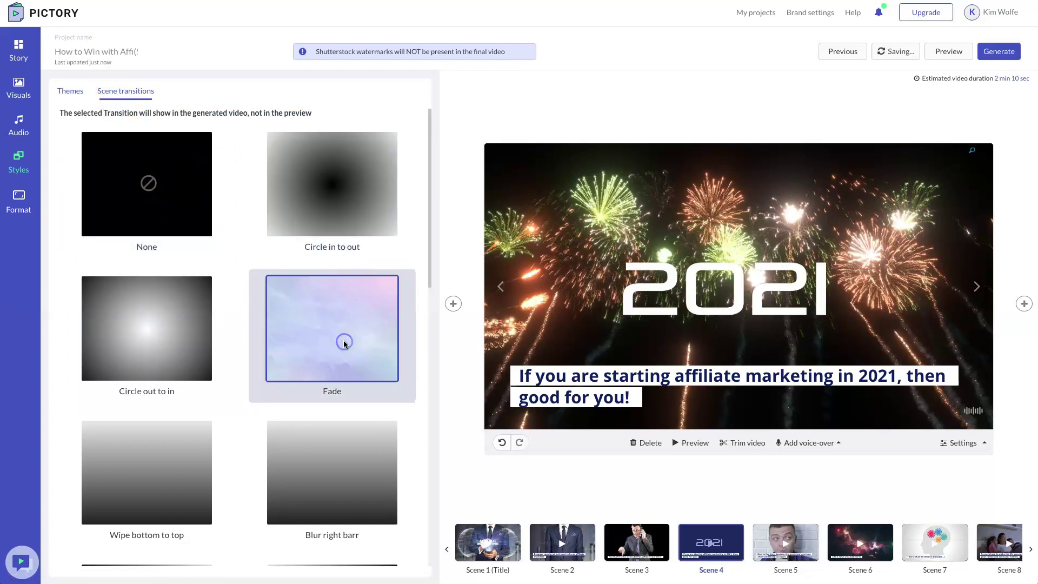
click(326, 477)
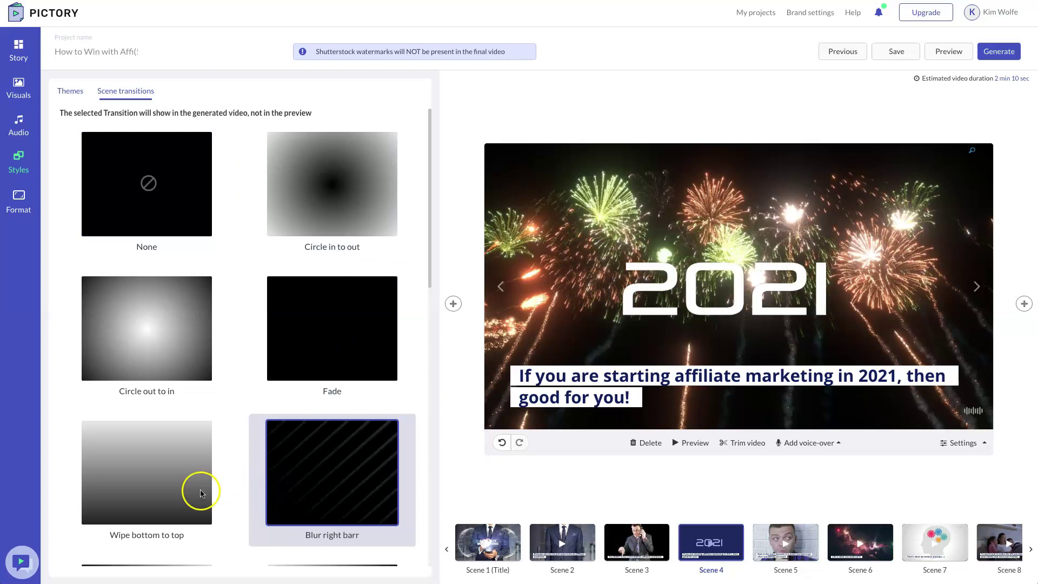
click(155, 469)
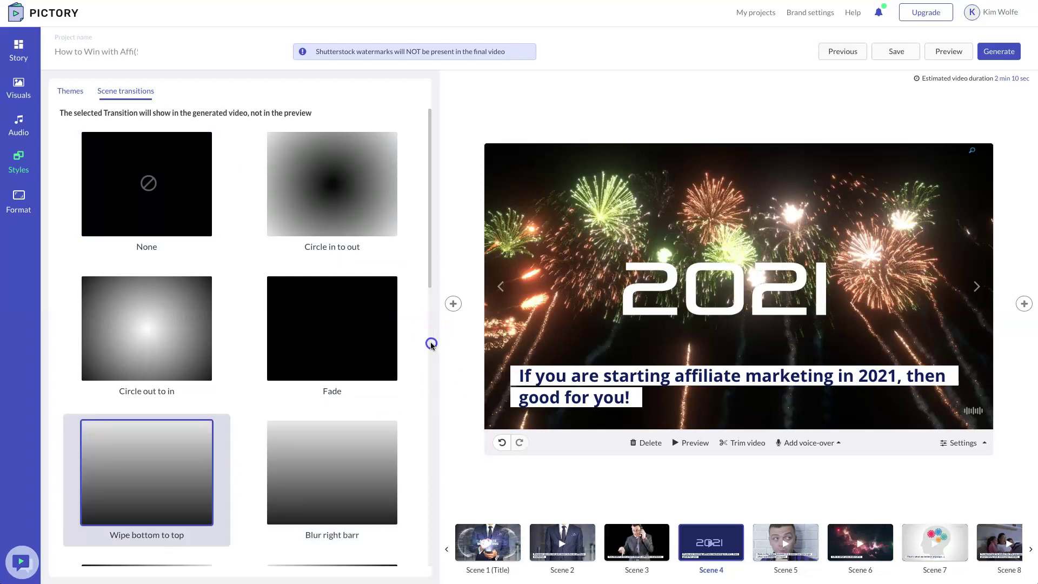
drag(436, 313, 428, 470)
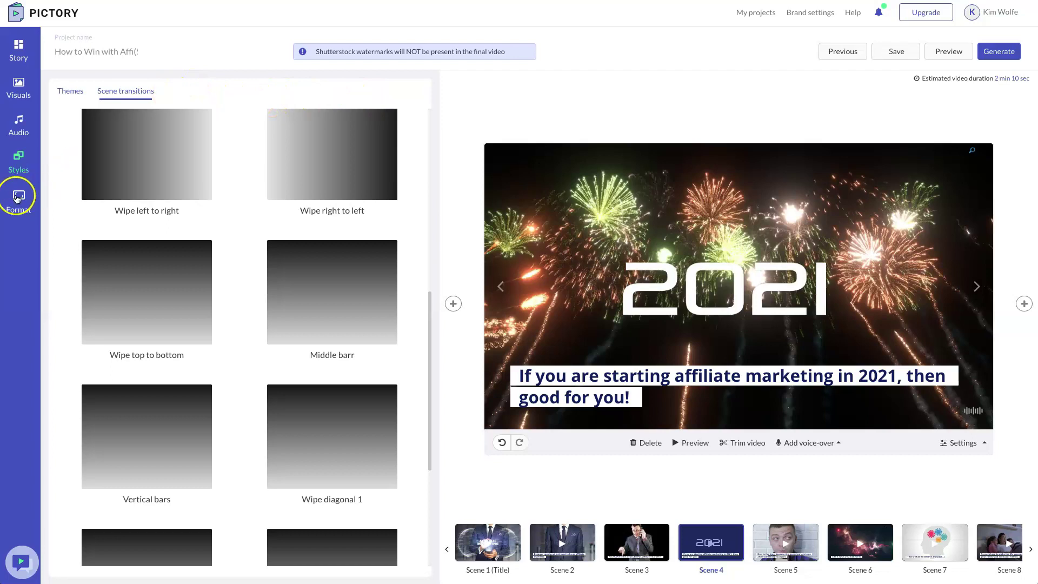
Set the video format to 16:9 Landscape with 1080p resolution.
click(21, 191)
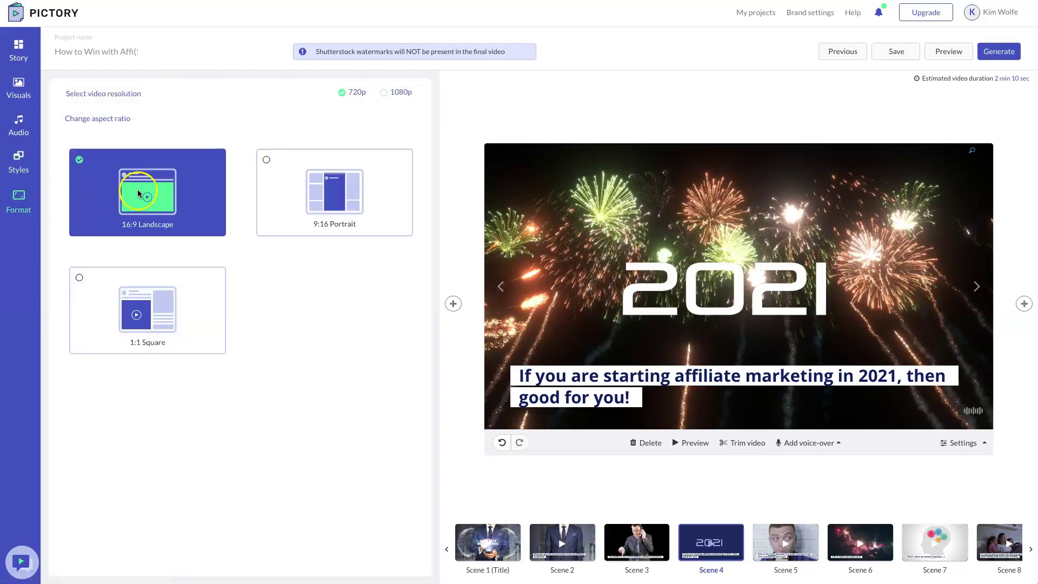
click(126, 174)
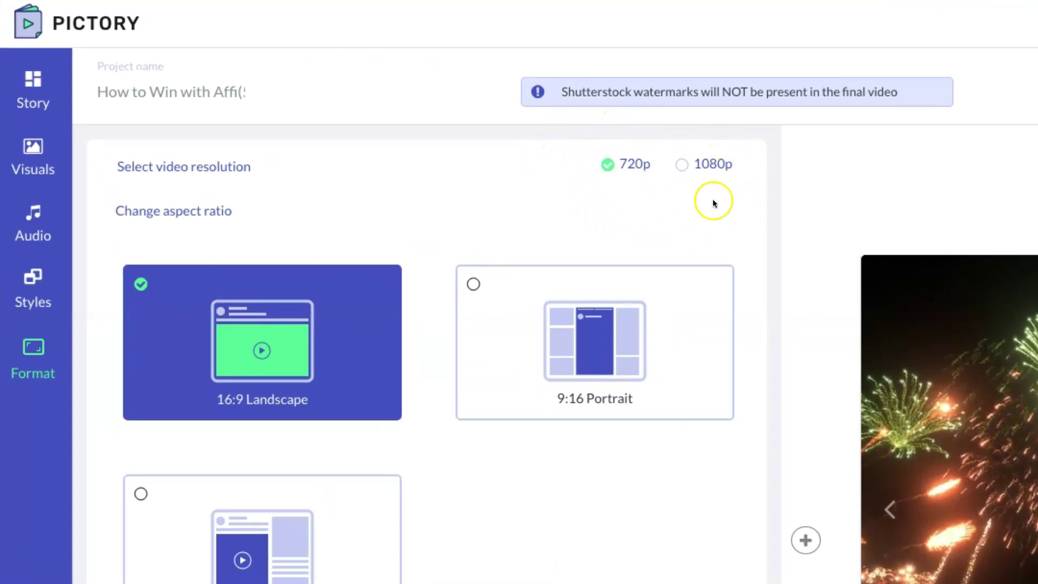
click(634, 167)
click(633, 167)
click(683, 166)
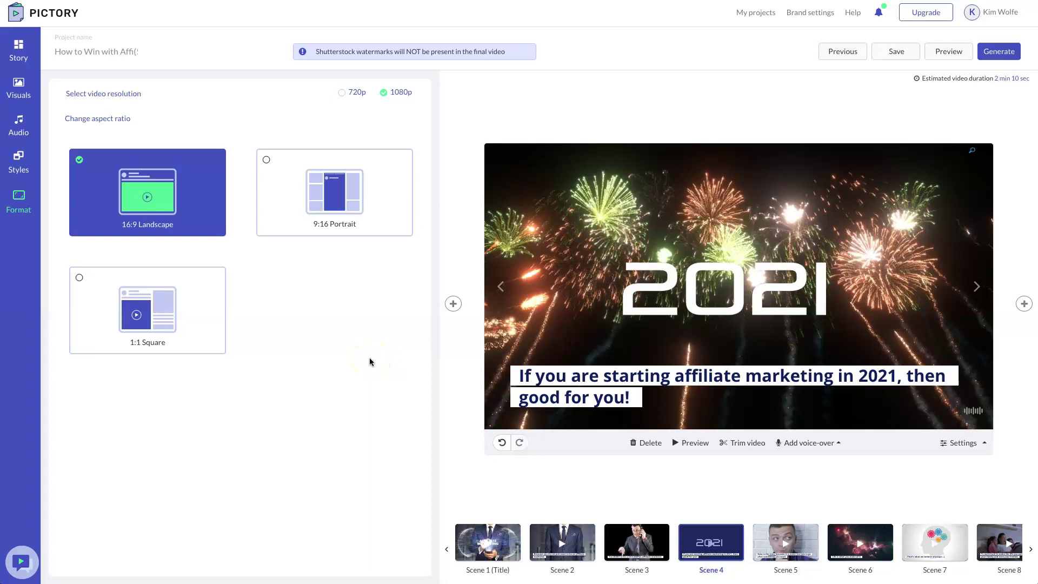
click(949, 51)
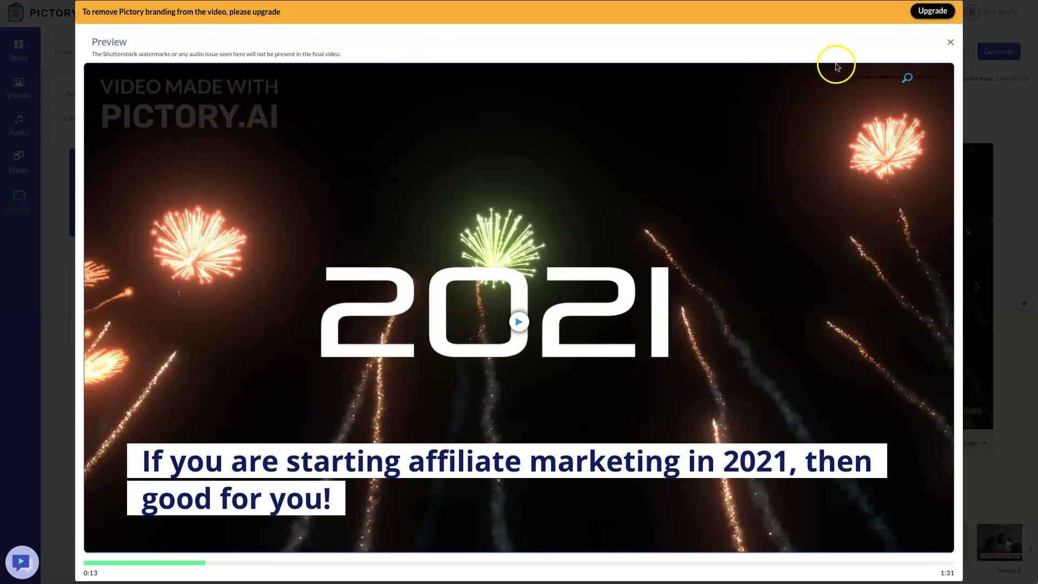
Close the preview and generate the project as a video from the Generate menu.
click(950, 44)
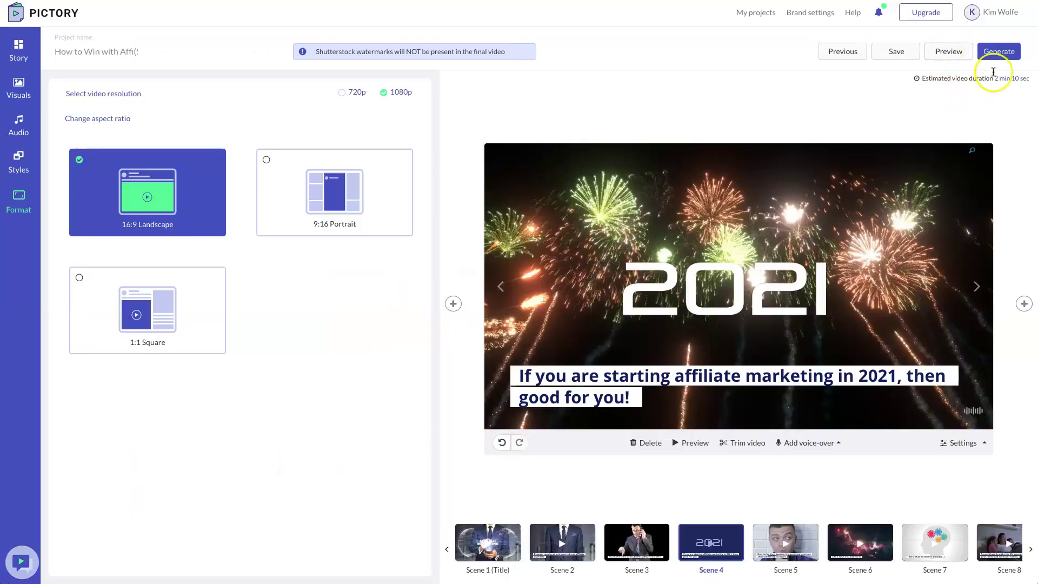
click(1000, 50)
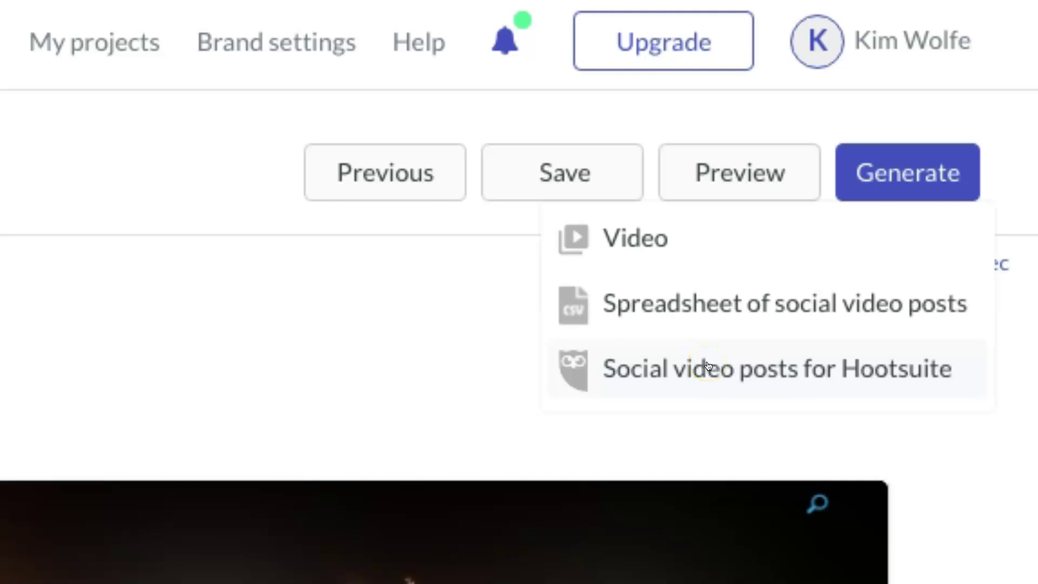
click(658, 237)
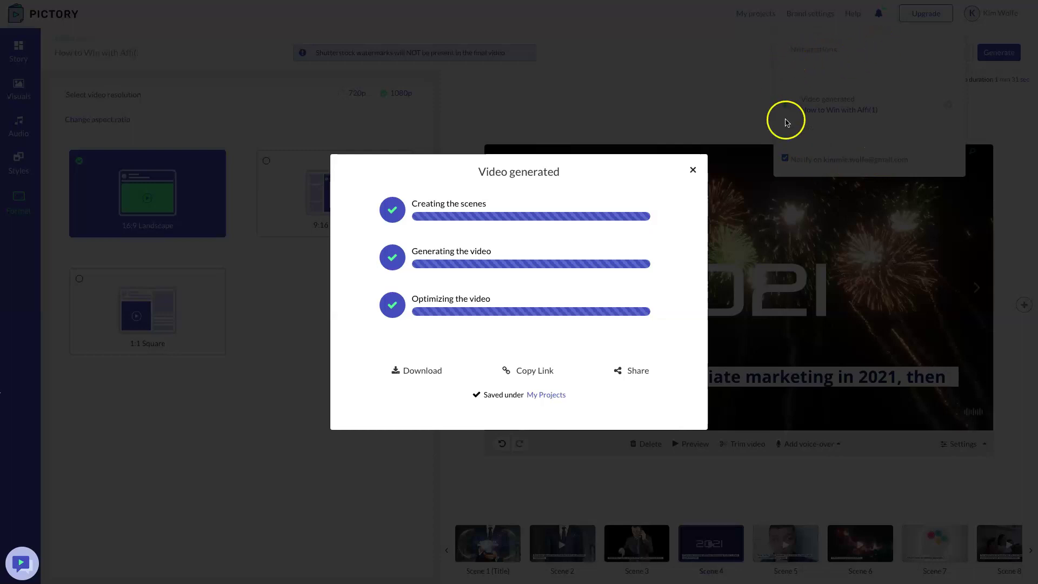
Download the generated video as an MP4 file.
click(415, 372)
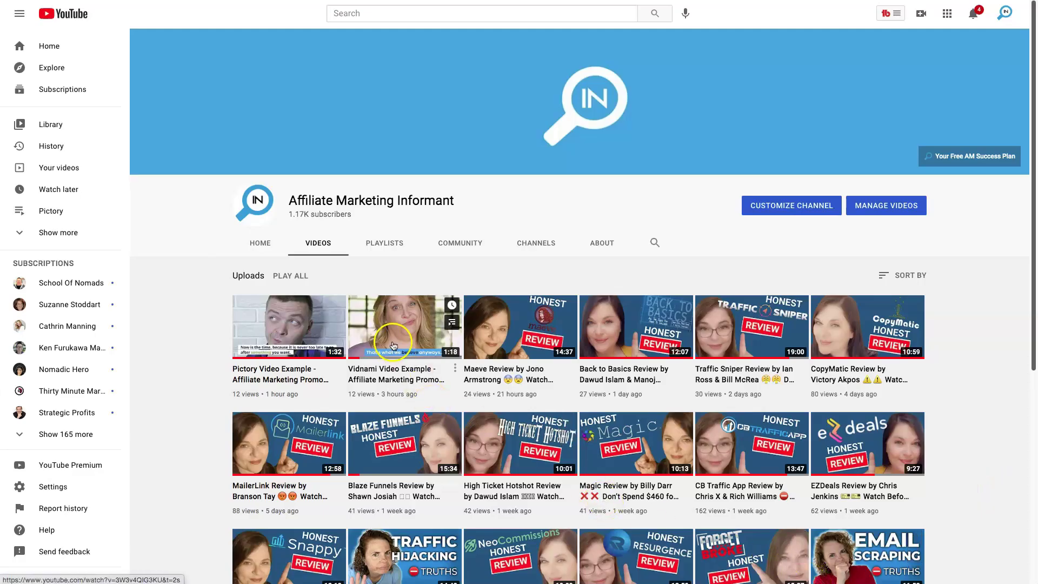
Open the uploaded Pictory Video Example from the YouTube channel's Uploads.
mouse_move(313, 344)
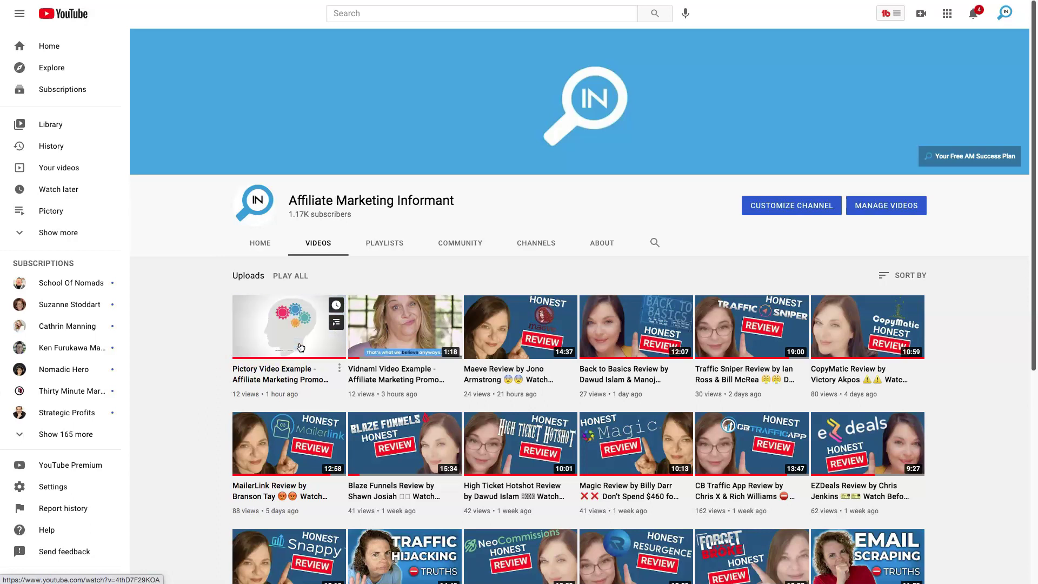
click(300, 380)
mouse_move(410, 372)
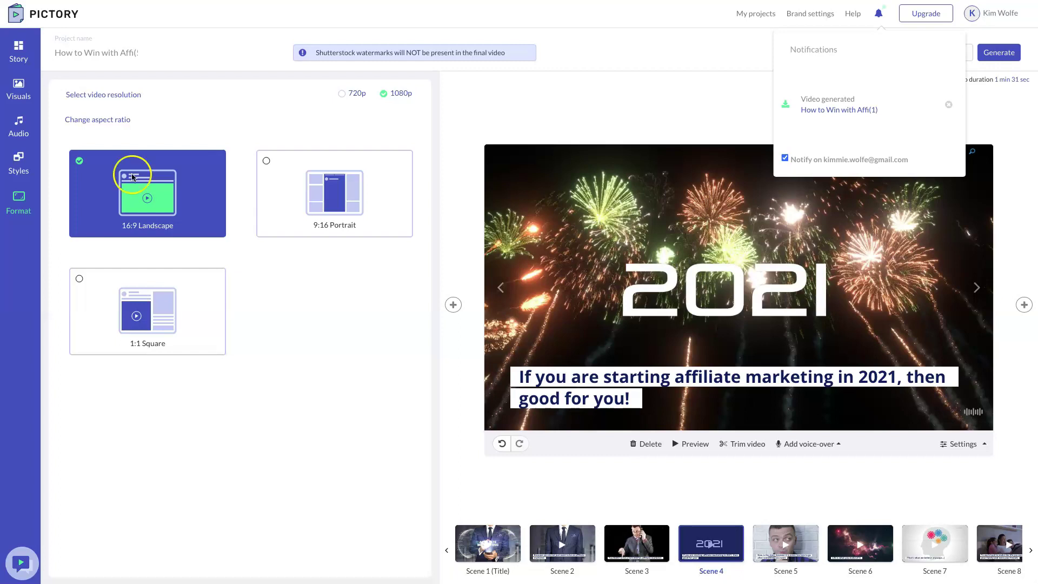
Browse the Audio panel's voice-over voices, background music, and uploaded voice-over files.
click(18, 129)
click(147, 97)
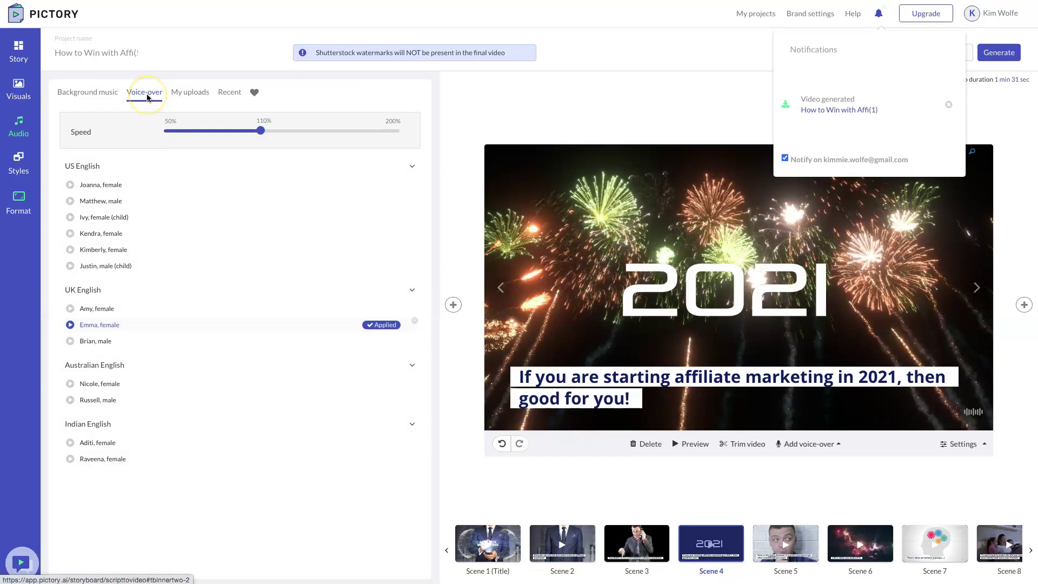
click(164, 144)
click(99, 94)
click(195, 92)
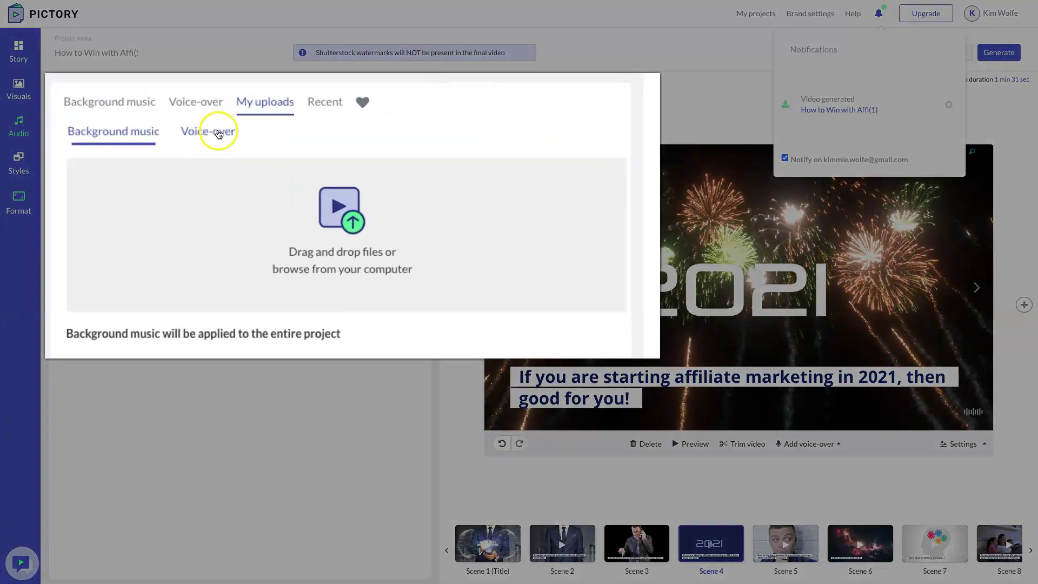
click(153, 112)
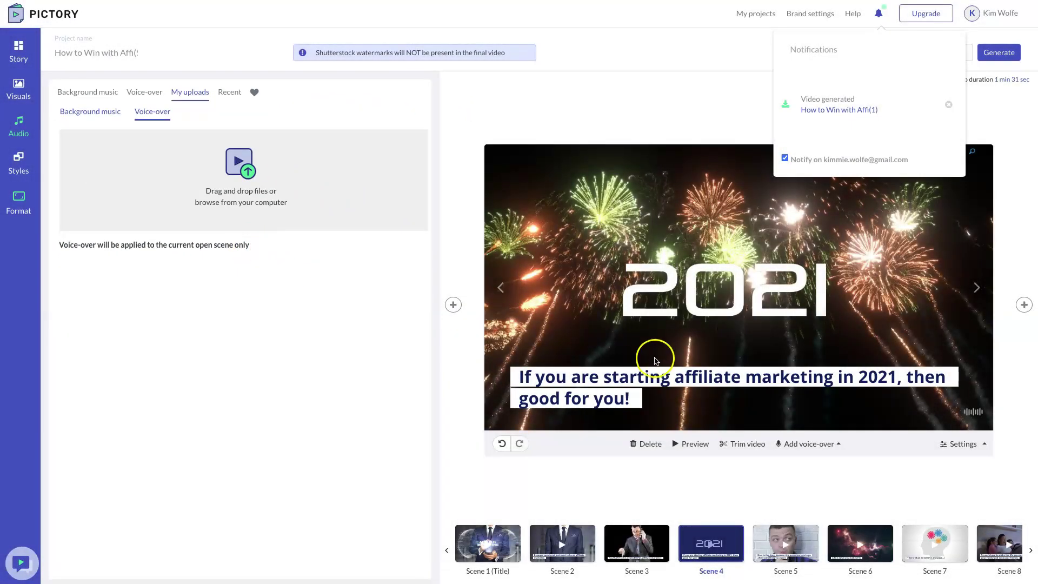
Check the Add voice-over choices, close notifications, and view the new-scene insert options.
click(809, 444)
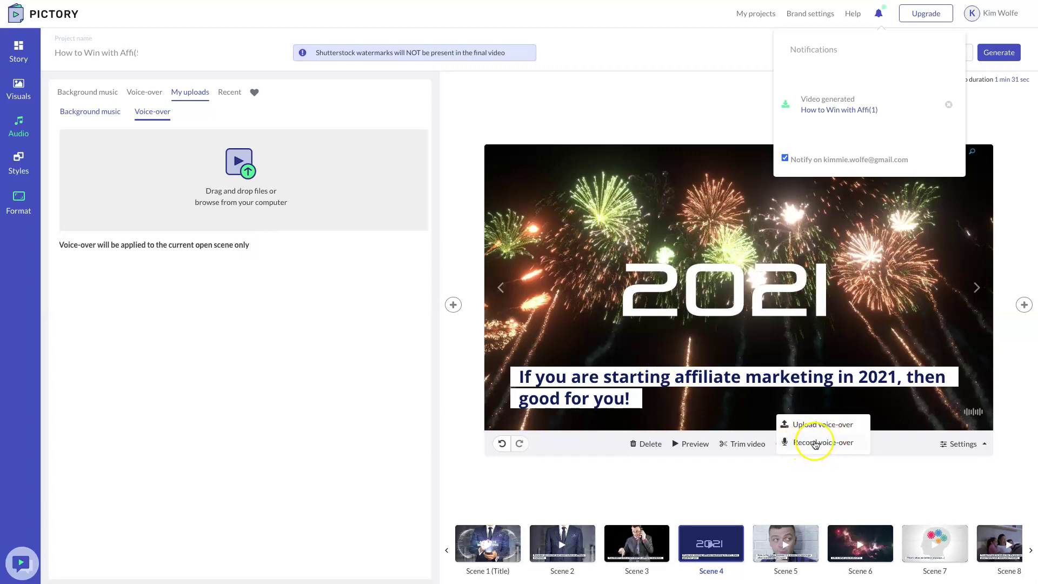
click(820, 480)
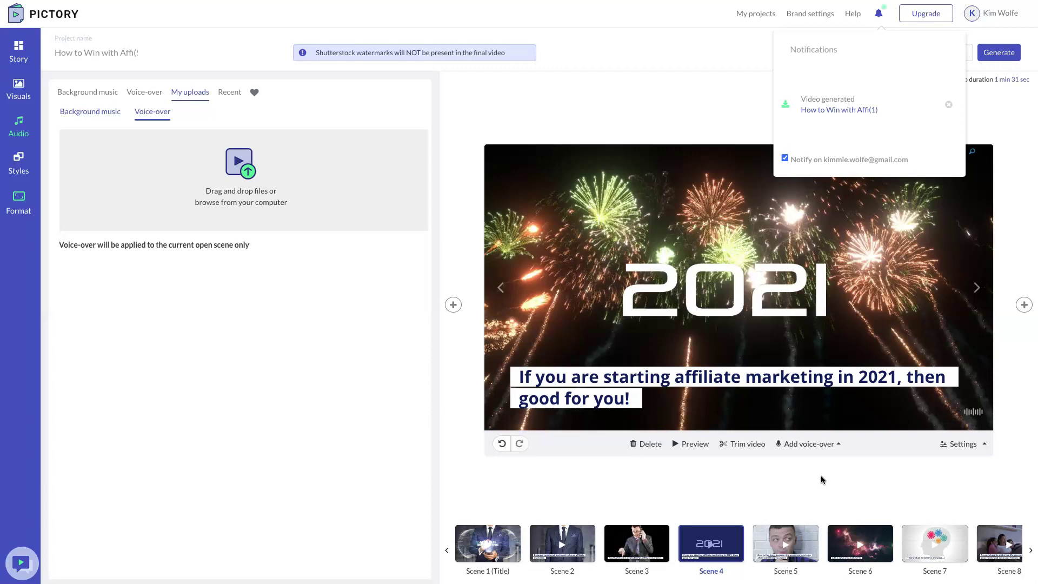
click(248, 241)
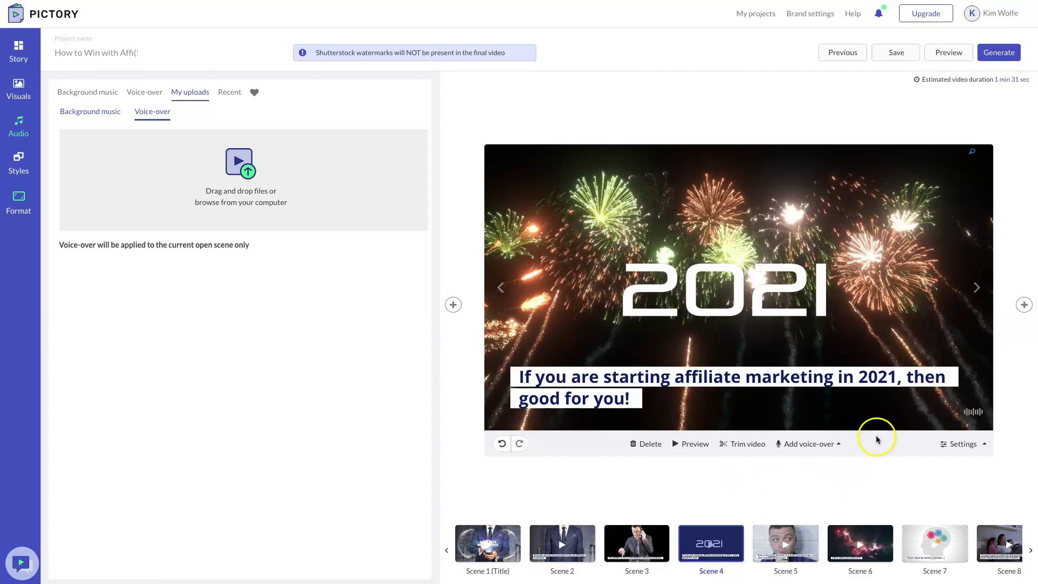
click(1024, 304)
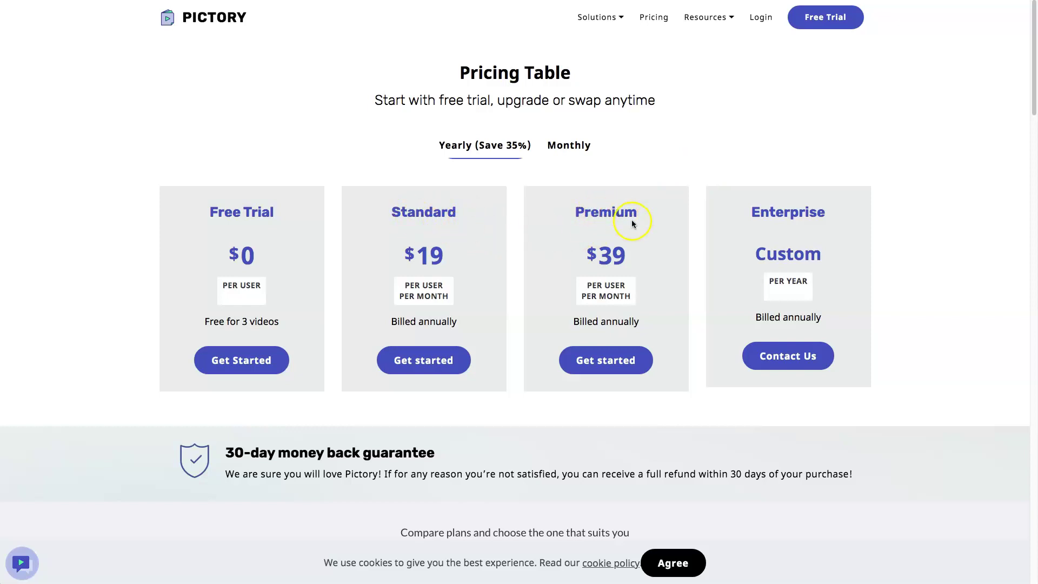
Switch the pricing table to Monthly, showing Standard at $29 and Premium at $59.
click(569, 146)
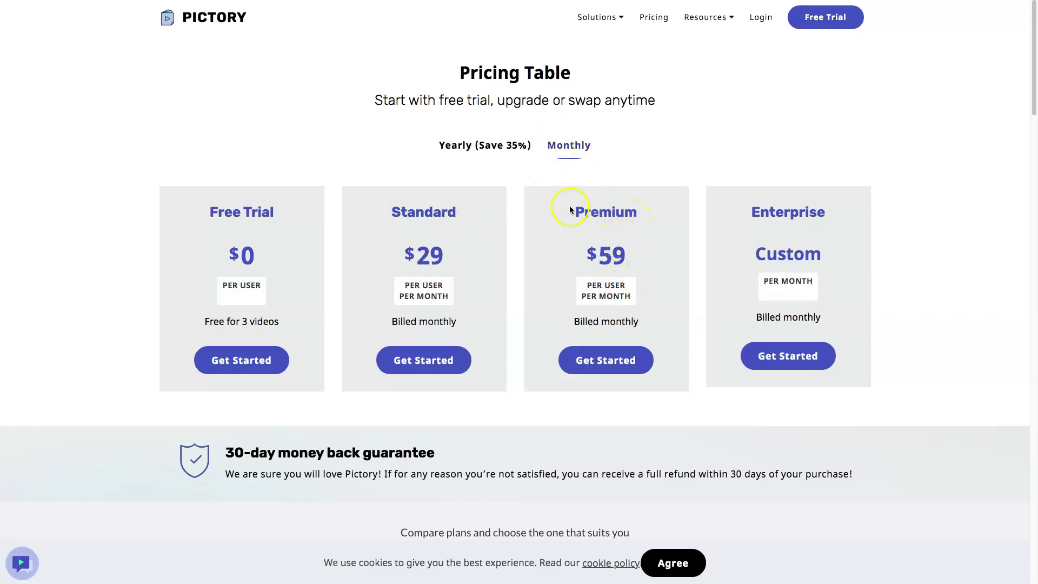